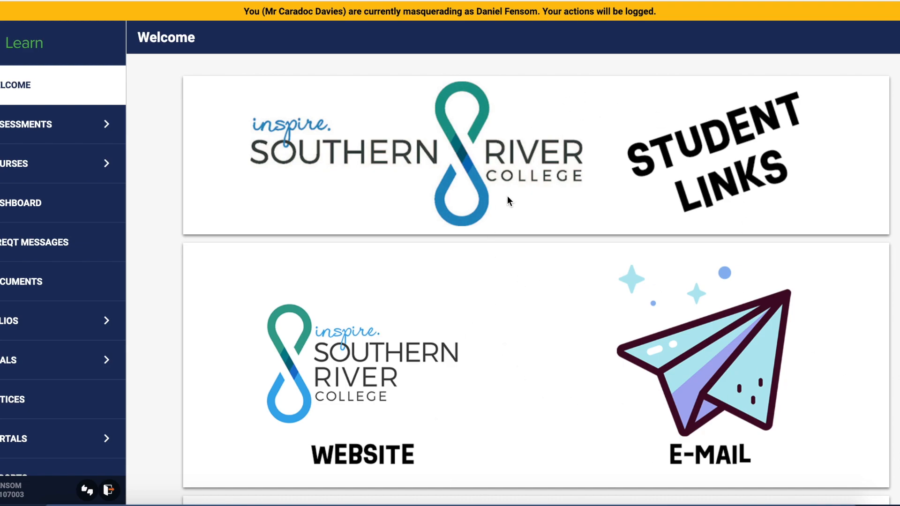
Open the student e-mail in Outlook from the college links and create a subfolder named Maths under the Inbox.
left_click(687, 363)
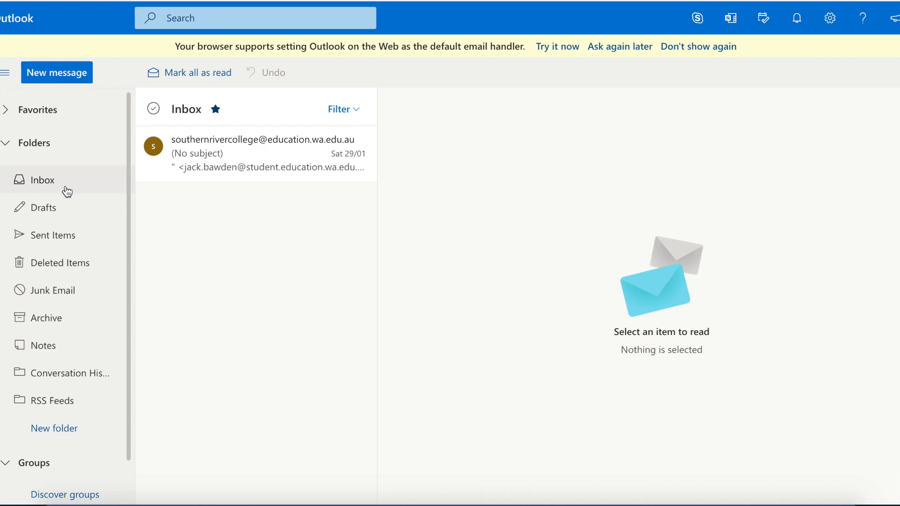
left_click(52, 185)
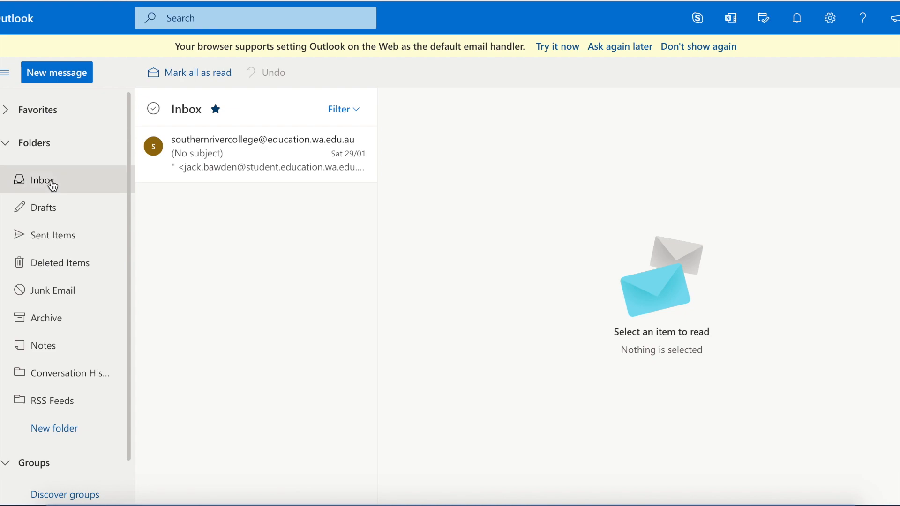
right_click(52, 186)
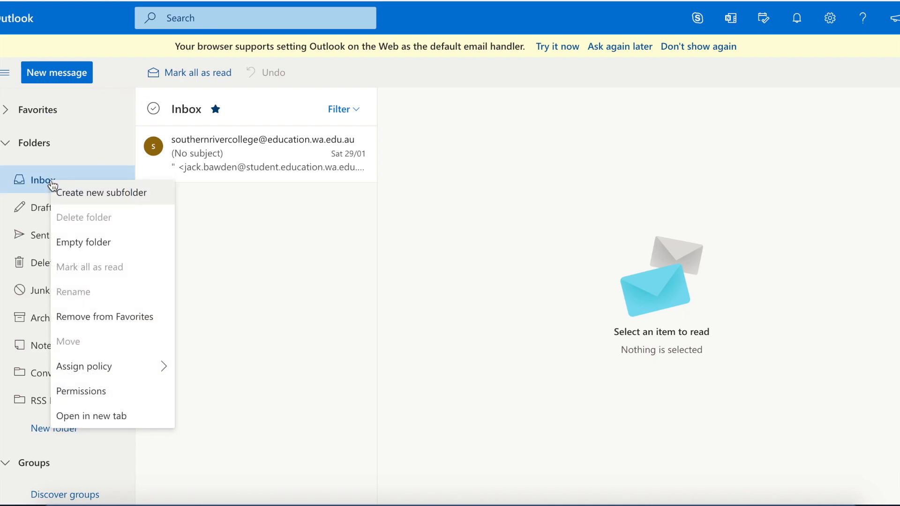
left_click(70, 191)
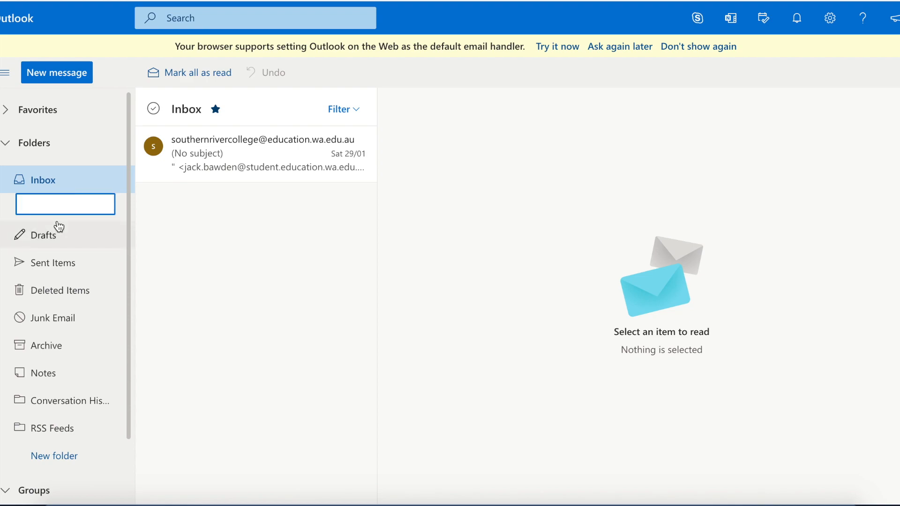
type("Maths")
key("Return")
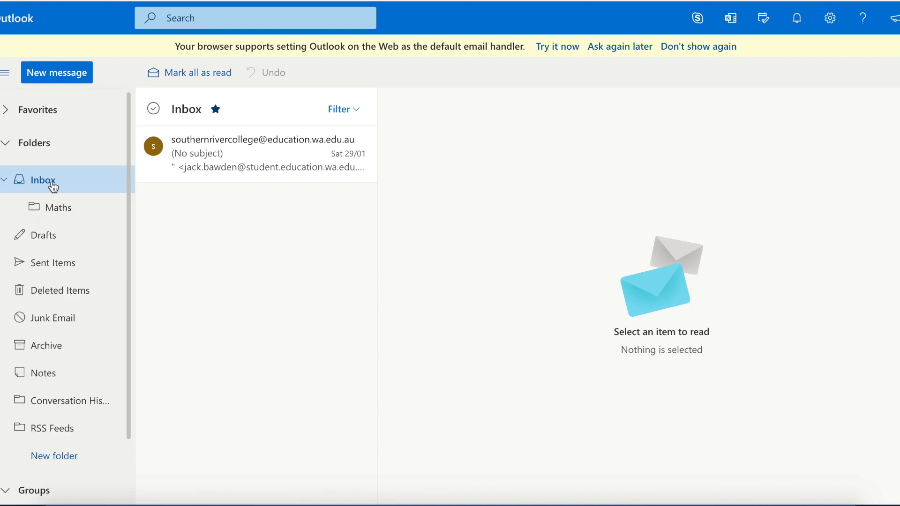
Create a second Inbox subfolder named Resume.
right_click(53, 187)
left_click(63, 196)
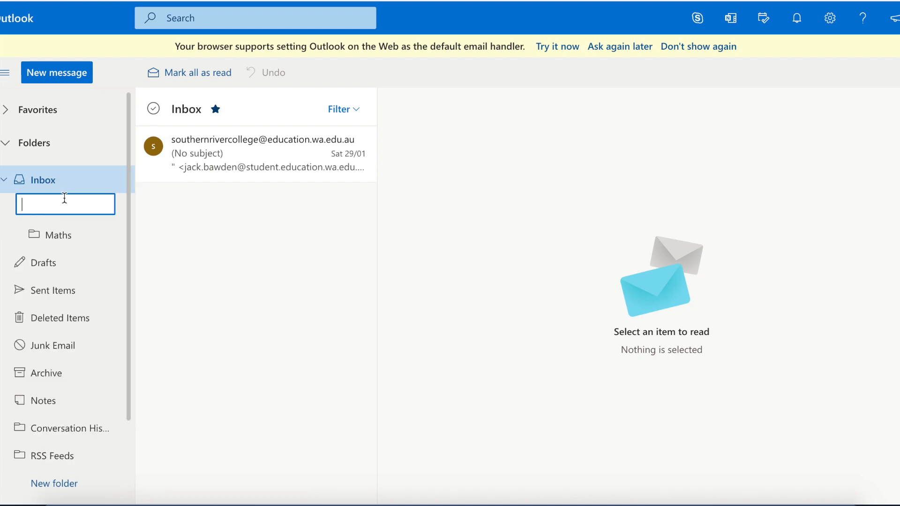
type("REsume")
key("BackSpace")
key("BackSpace")
key("BackSpace")
key("BackSpace")
key("BackSpace")
type("esume")
left_click(162, 240)
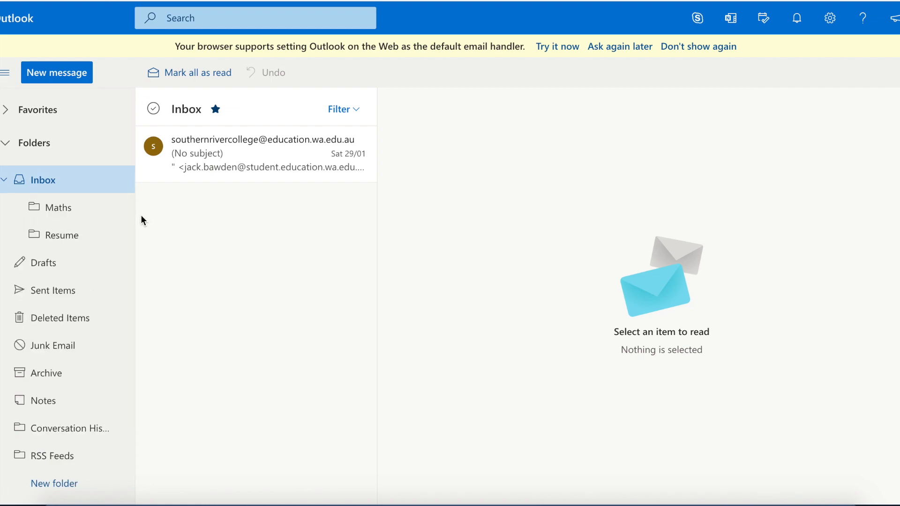
Move the school's message from the Inbox into the Maths folder and back to the Inbox, checking both folders.
left_click_drag(215, 160, 78, 218)
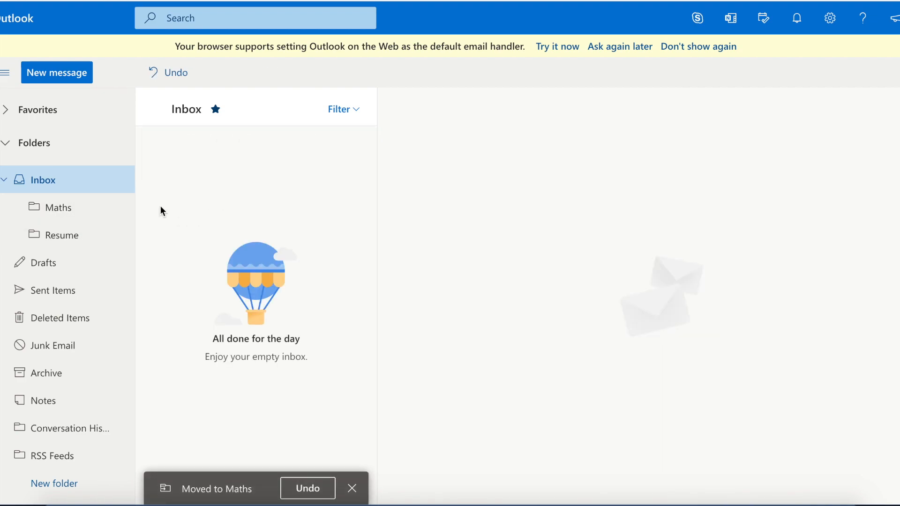
left_click(69, 218)
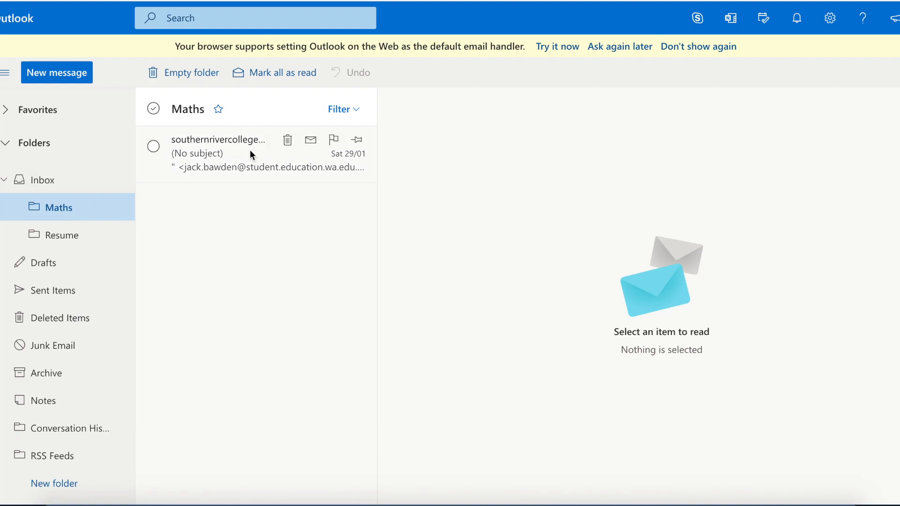
left_click_drag(224, 162, 47, 181)
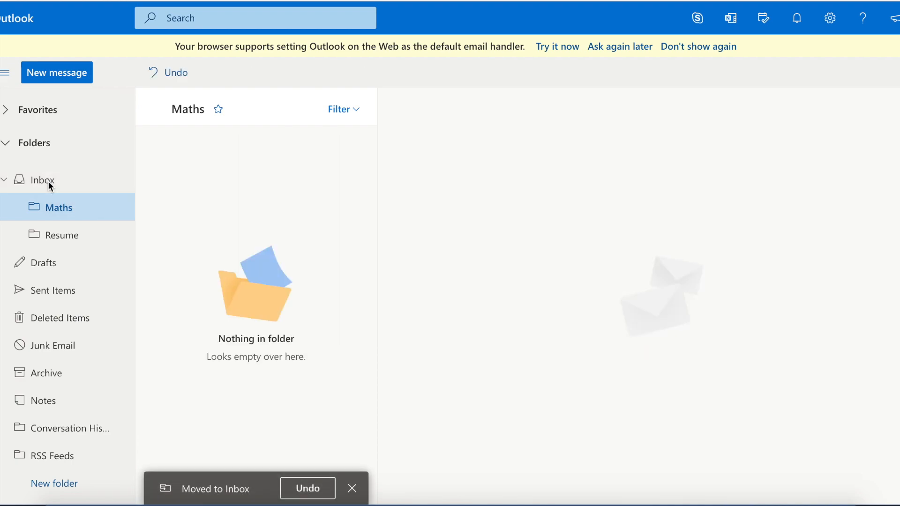
left_click(49, 183)
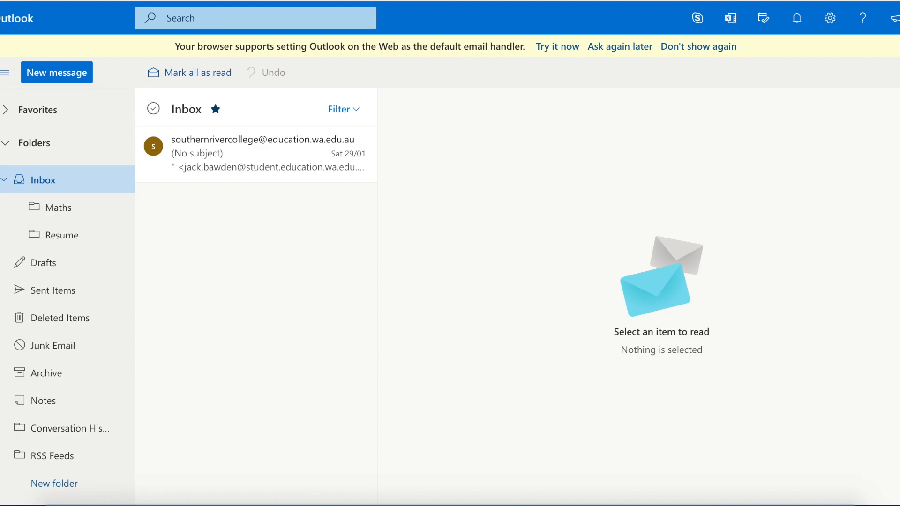
Switch to OneDrive, opening it in a new browser tab from the app launcher.
left_click(0, 18)
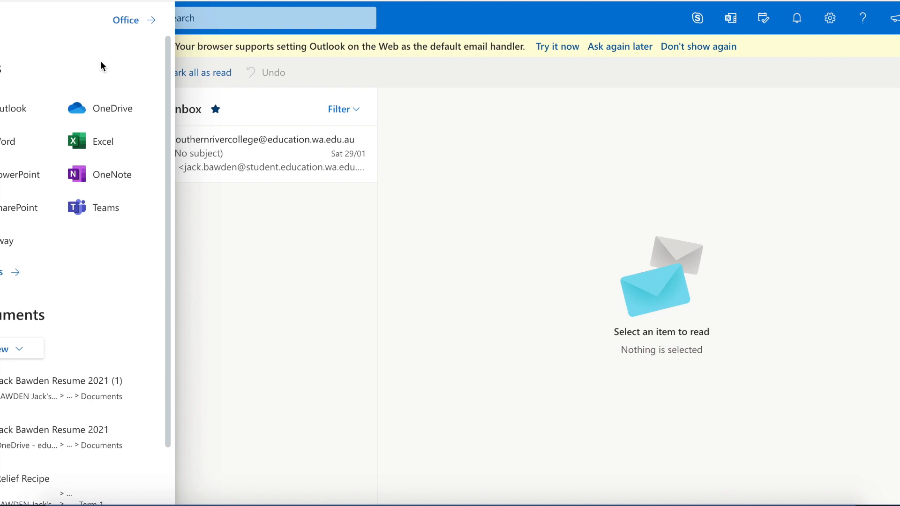
left_click(152, 108)
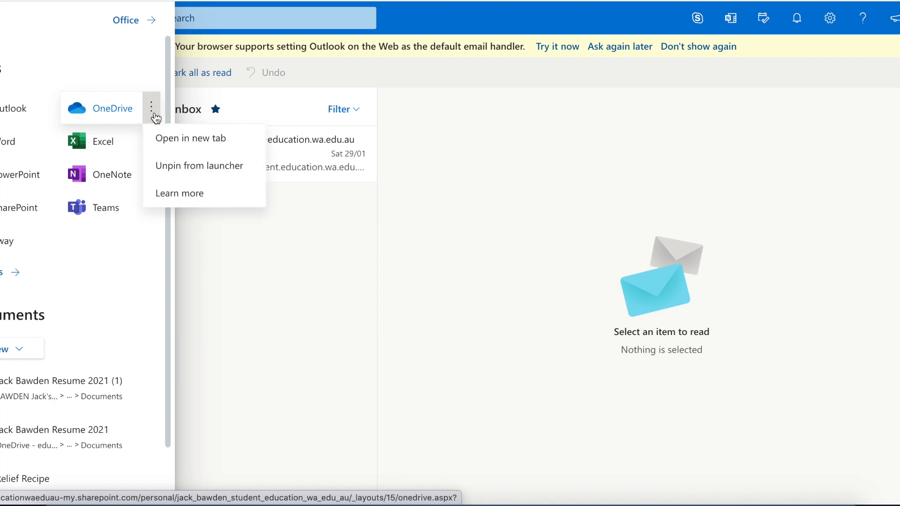
left_click(161, 139)
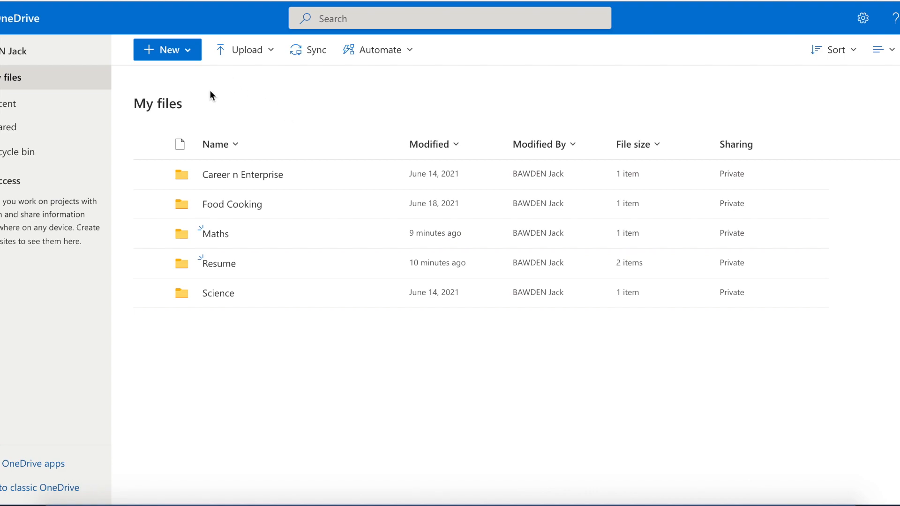
Create a folder named English in My files.
left_click(188, 55)
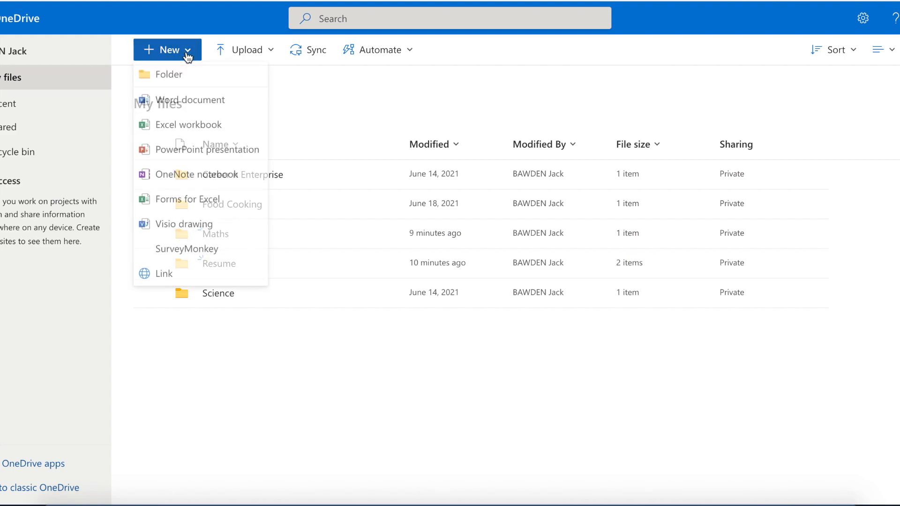
left_click(188, 78)
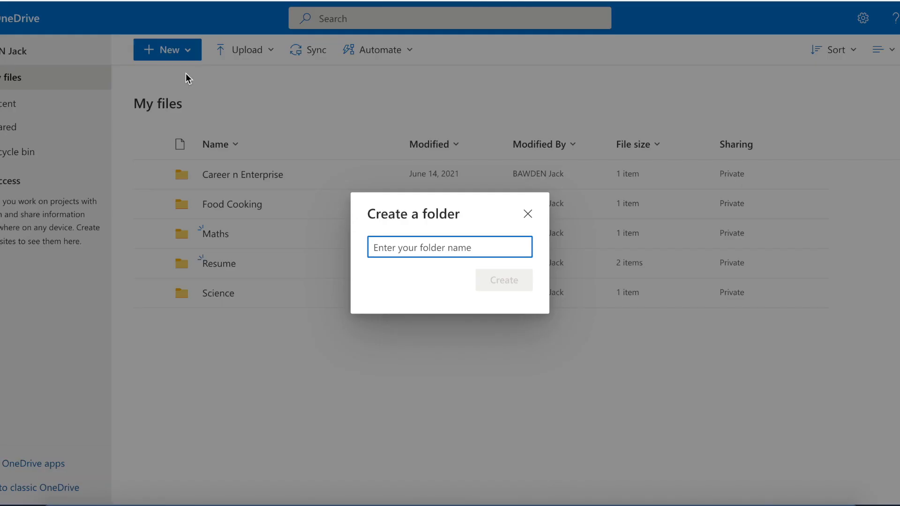
type("Engl")
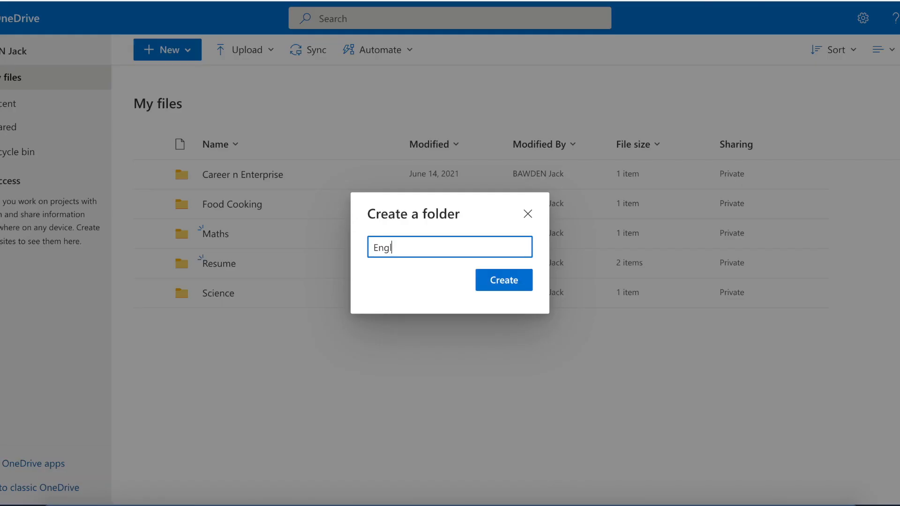
type("ish")
left_click(487, 284)
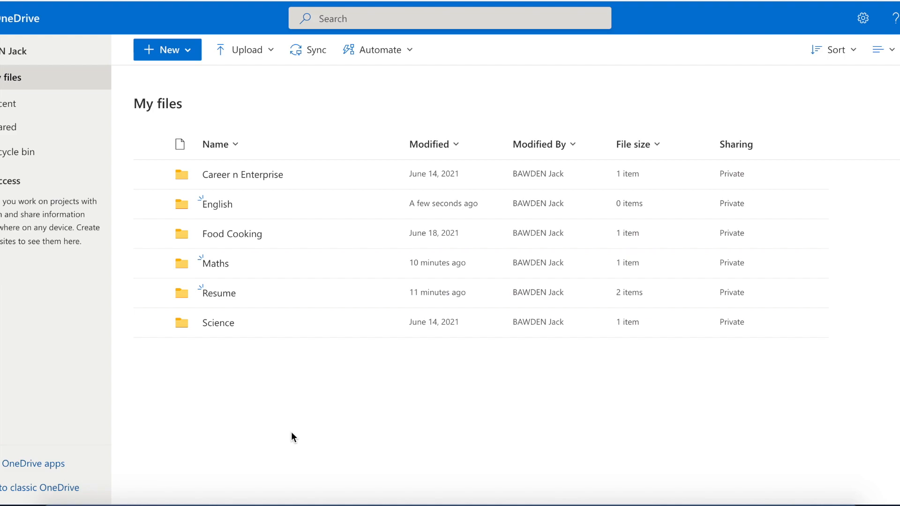
Create a folder named Year 11 in My files.
left_click(183, 58)
left_click(182, 75)
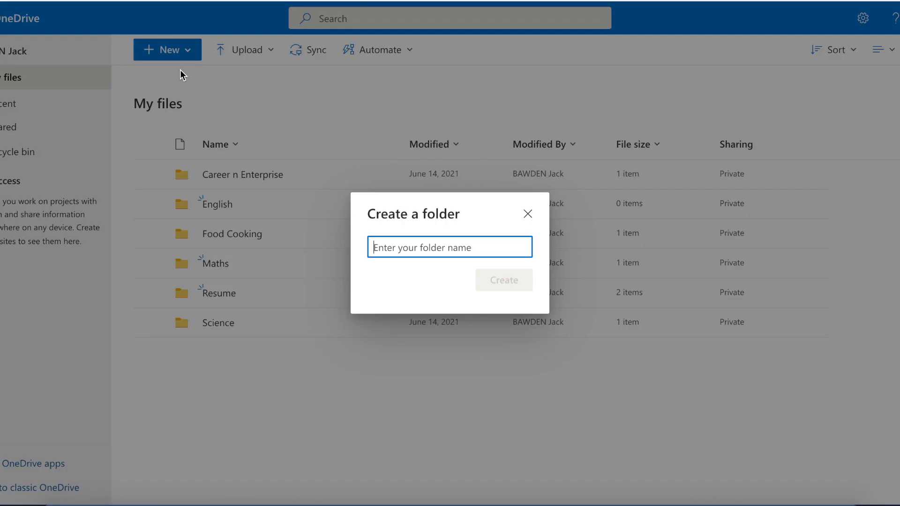
type("Year 11")
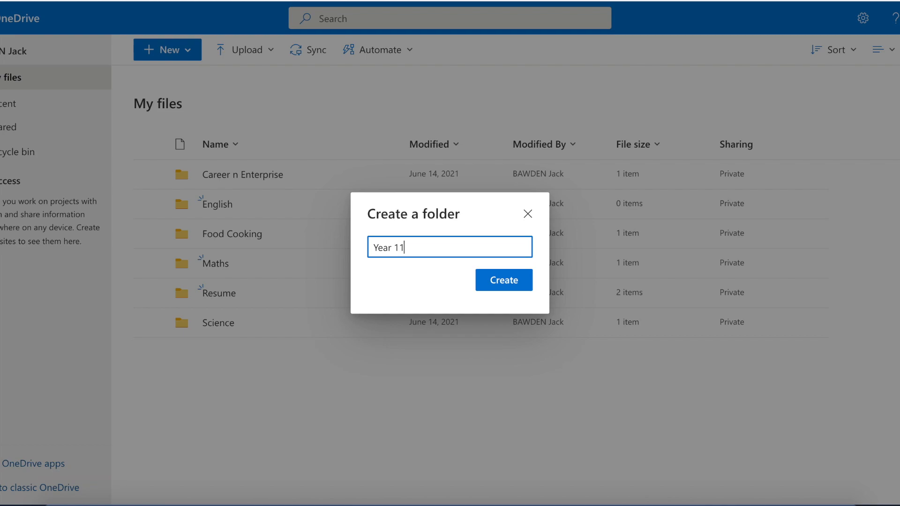
left_click(500, 281)
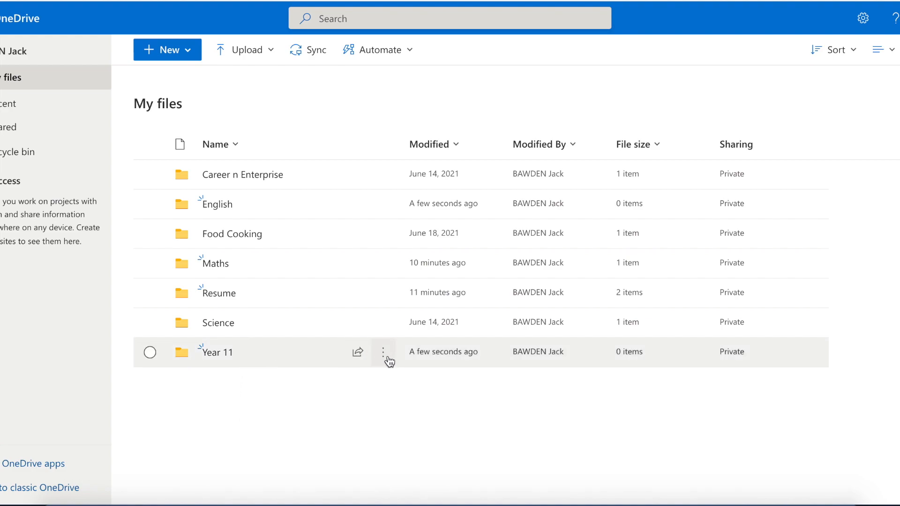
Delete the Year 11 folder from My files.
left_click(385, 358)
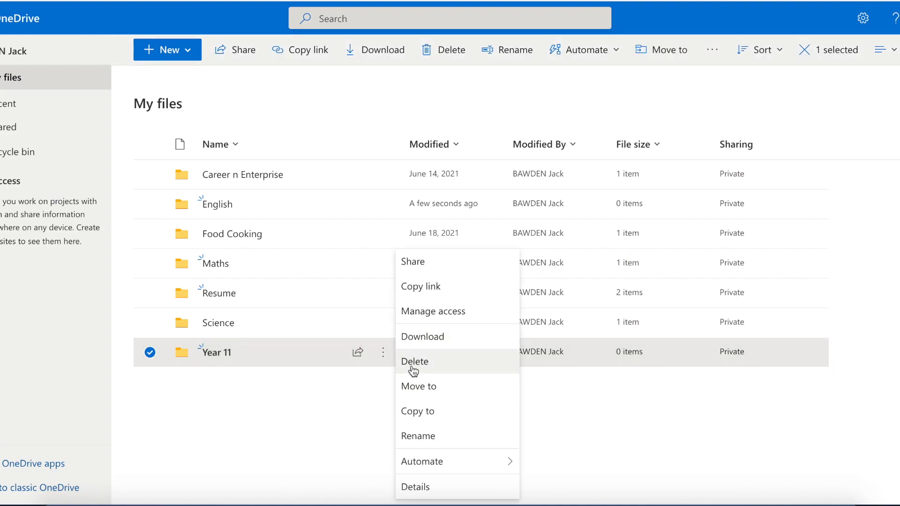
left_click(412, 368)
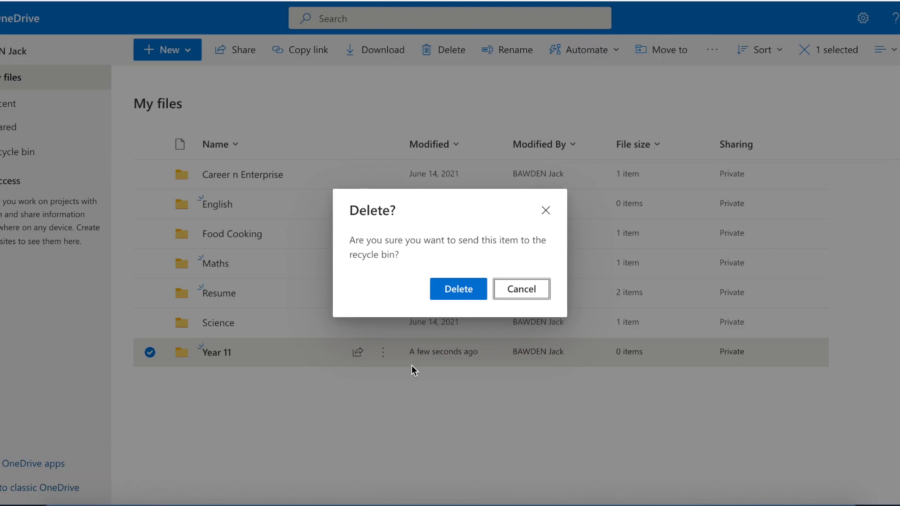
left_click(445, 295)
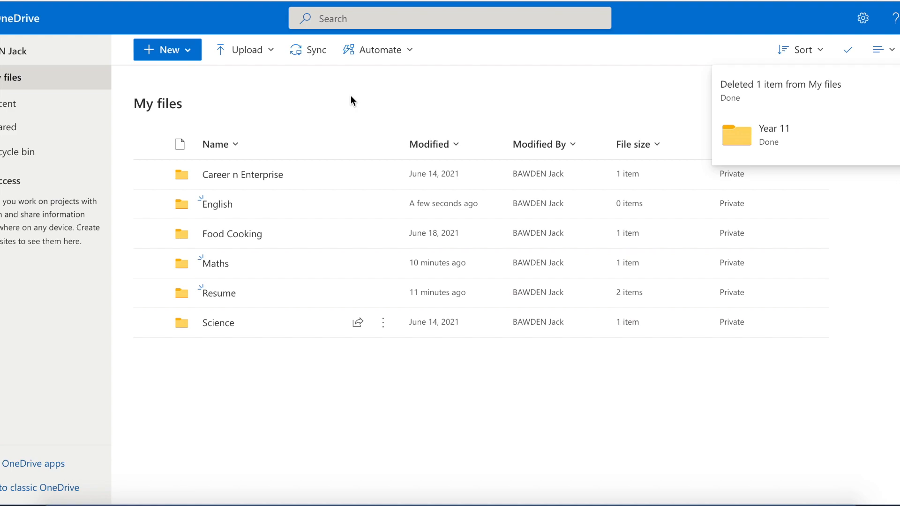
Create a folder named Term 1 inside the English folder.
left_click(227, 207)
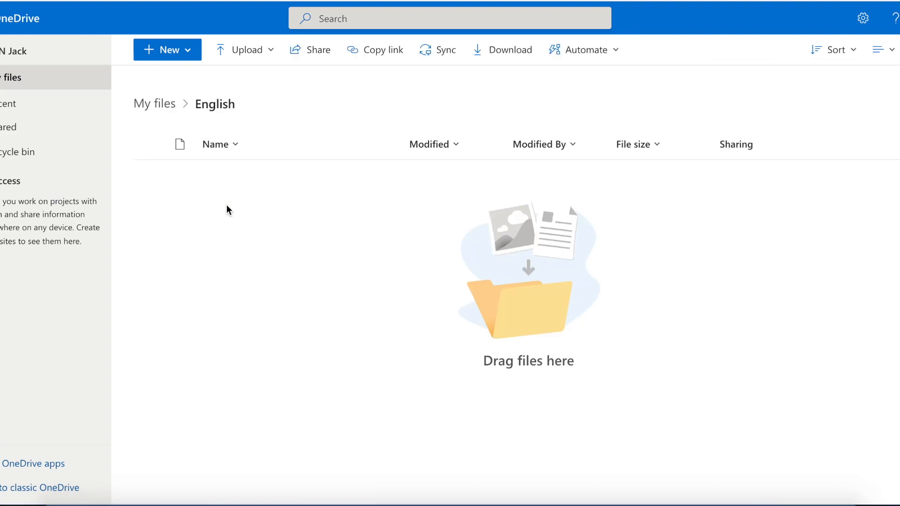
left_click(180, 57)
left_click(179, 75)
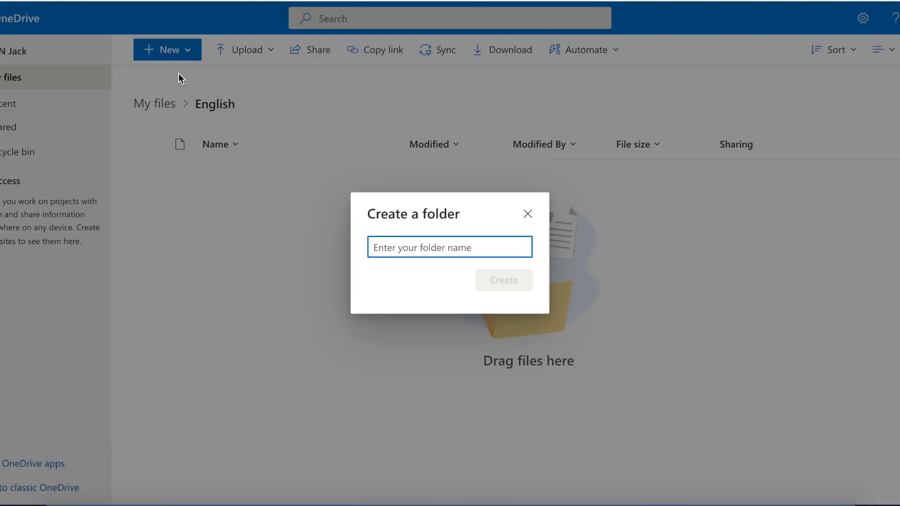
type("Term 1")
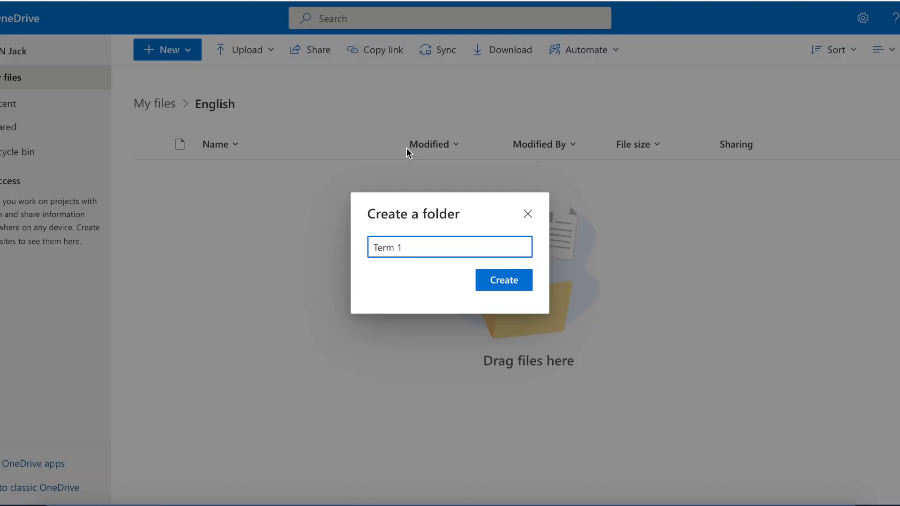
left_click(509, 282)
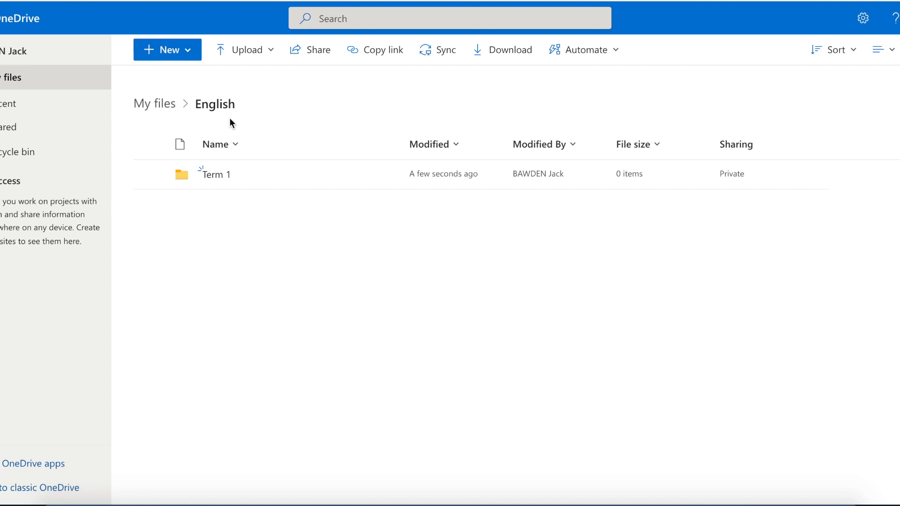
Go back to My files, revisit the English folder to view its contents, and return to My files.
left_click(152, 113)
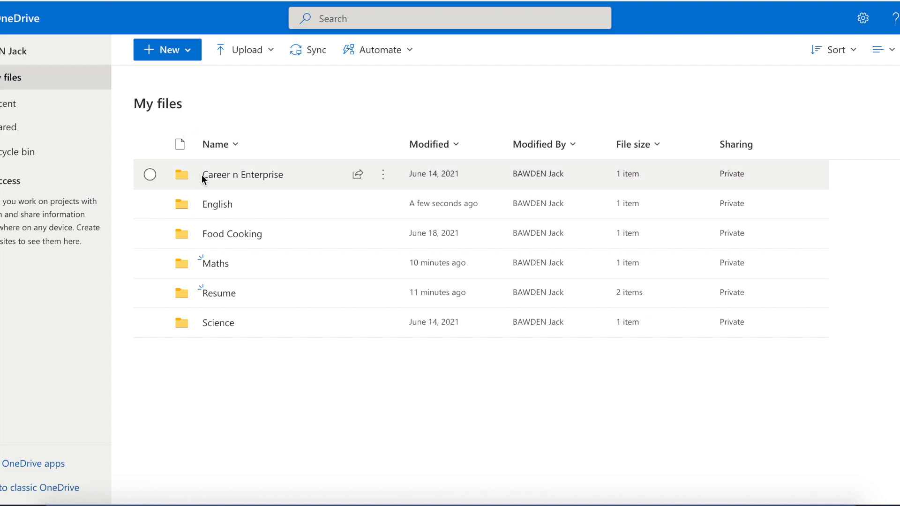
left_click(218, 206)
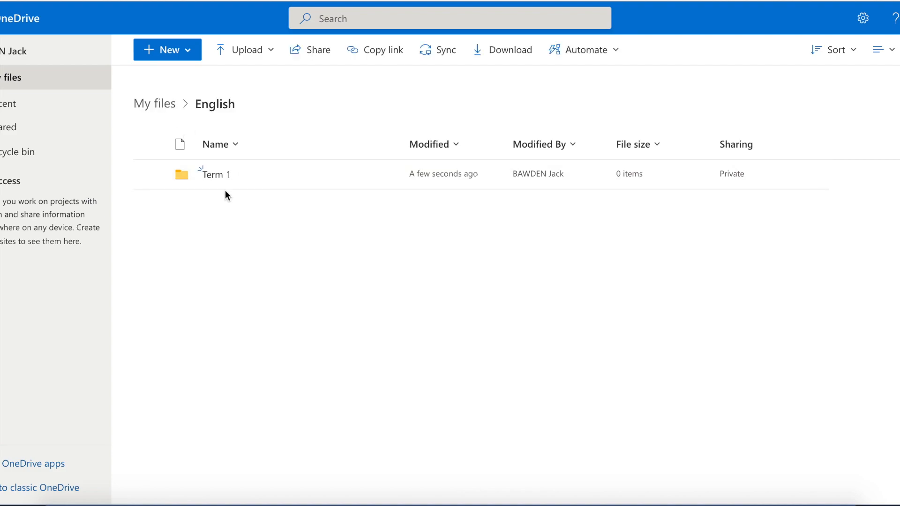
left_click(2, 87)
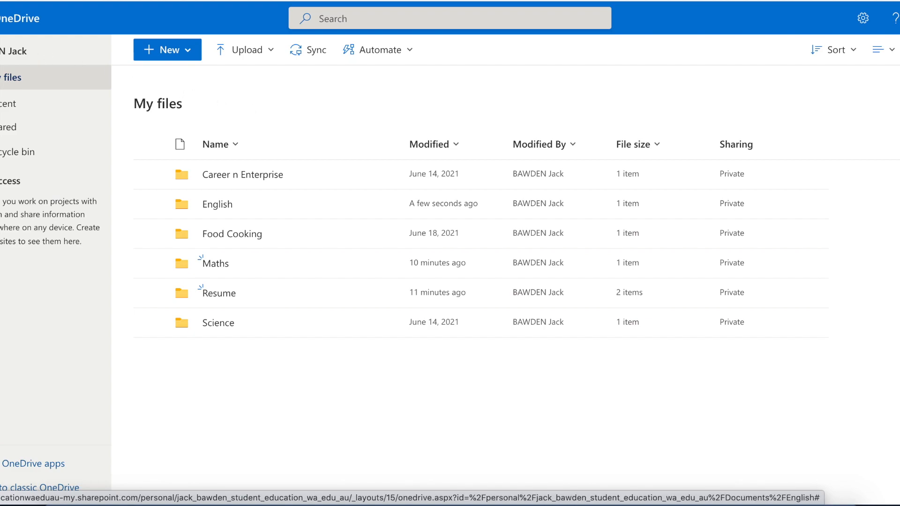
Switch to Word in a new browser tab and show the full selection of document templates.
left_click(1, 17)
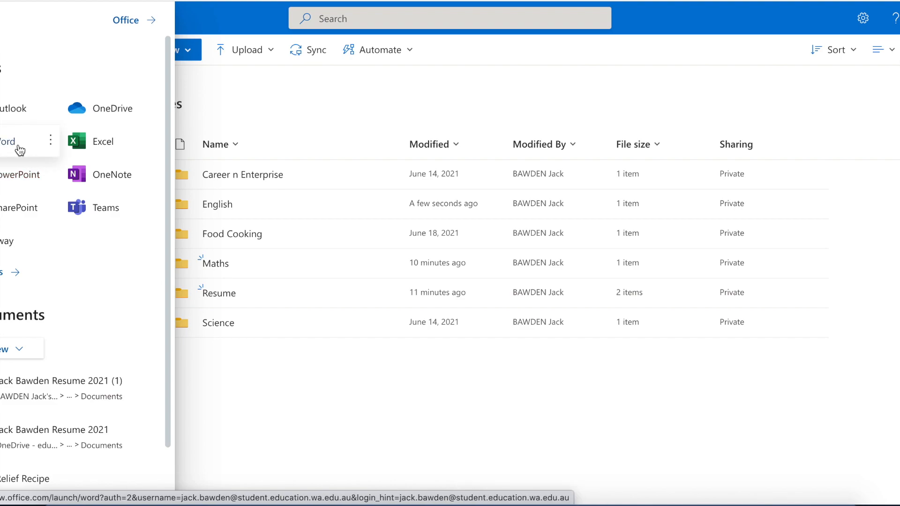
left_click(51, 141)
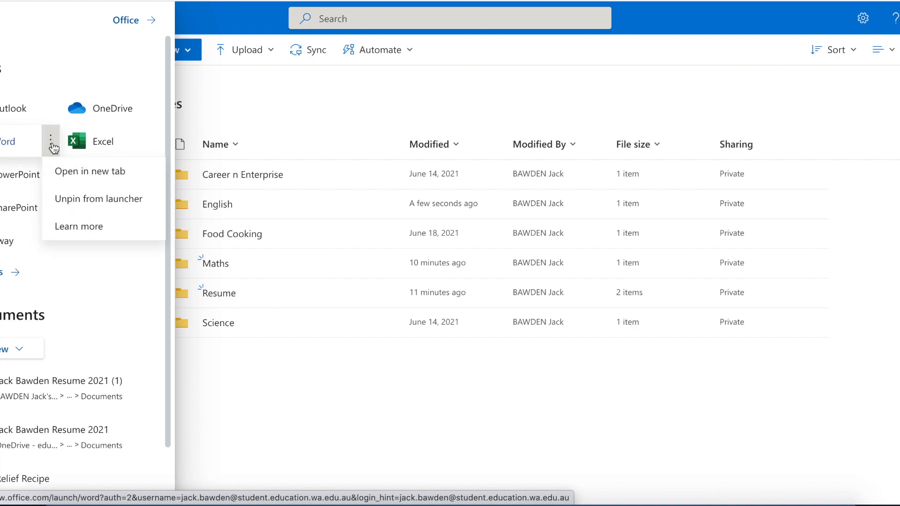
left_click(66, 174)
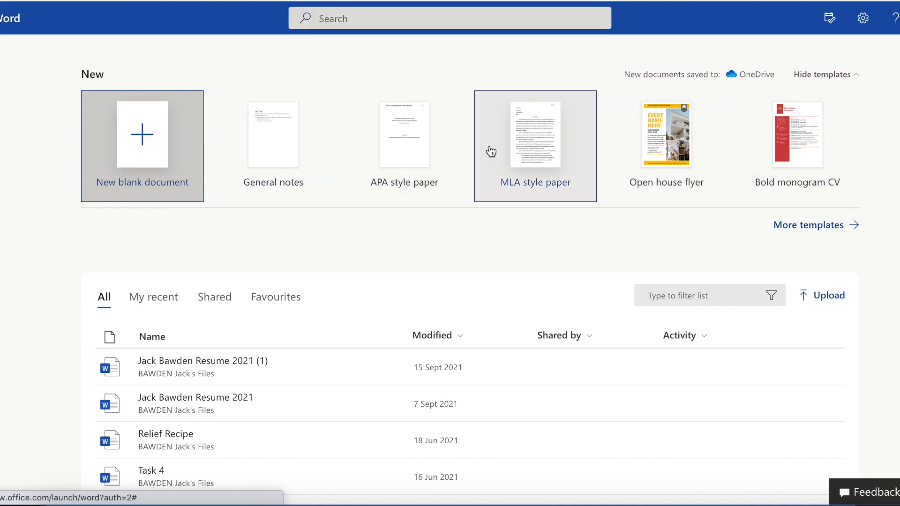
left_click(833, 225)
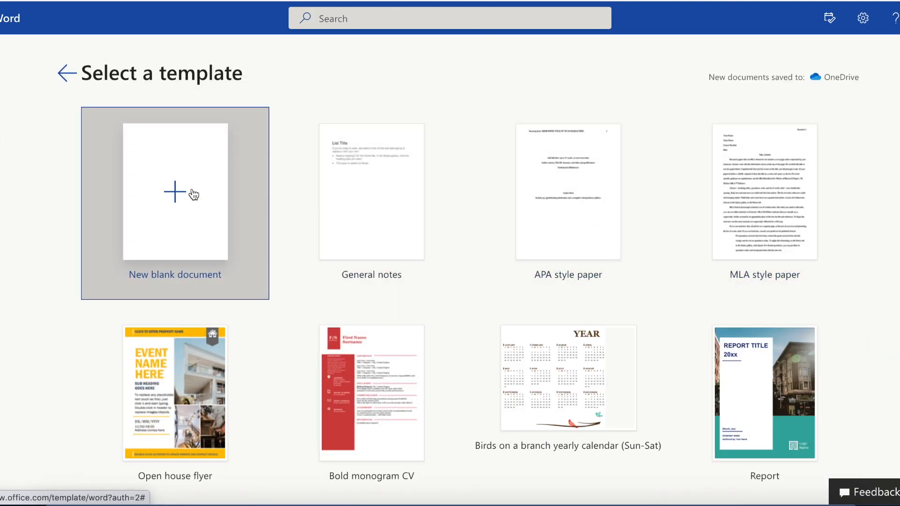
Create a new blank document and name it English Essay.
left_click(193, 194)
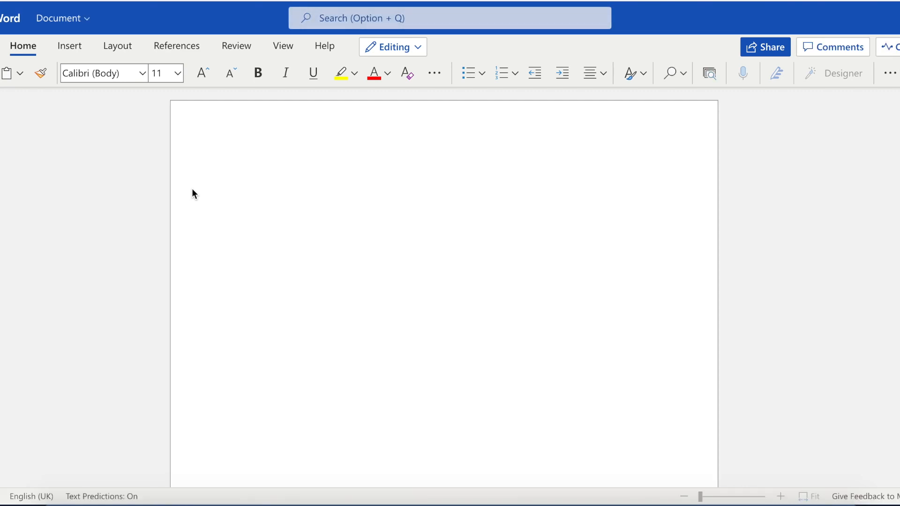
left_click(77, 21)
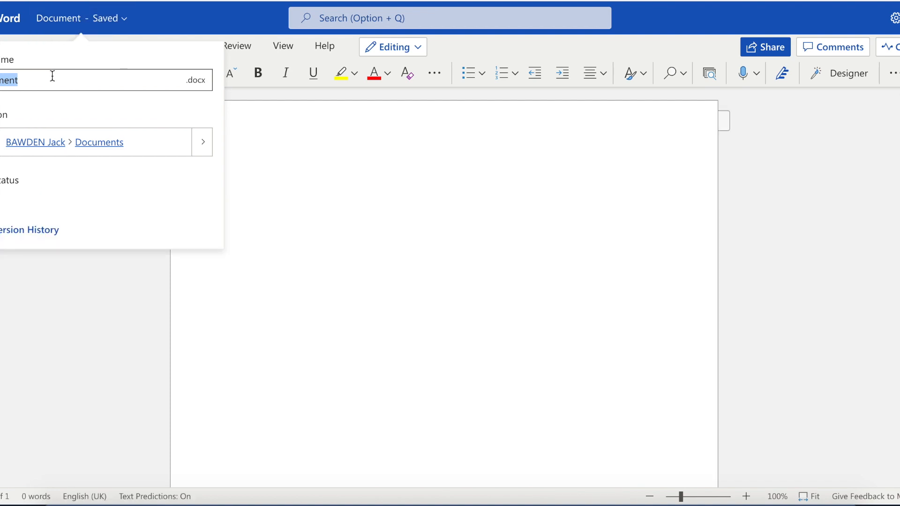
key("BackSpace")
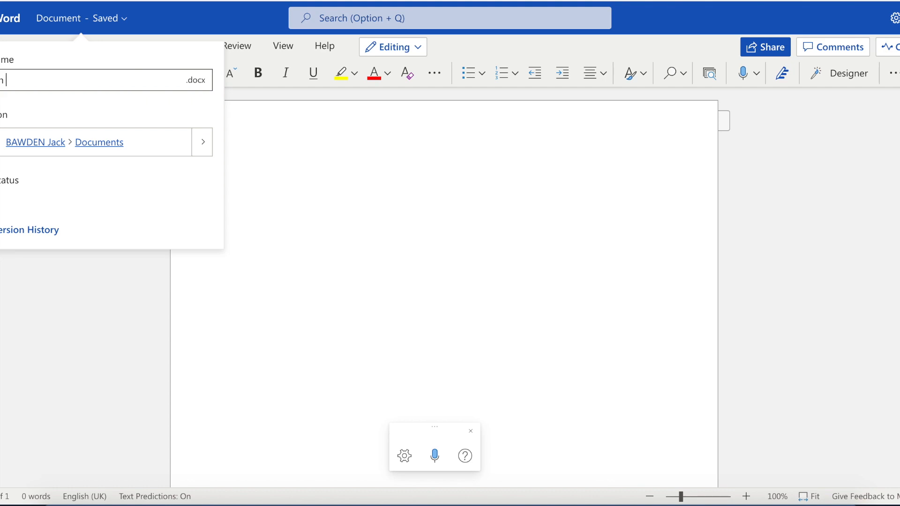
type("Essay")
Move the English Essay document into the Term 1 folder inside English.
left_click(202, 142)
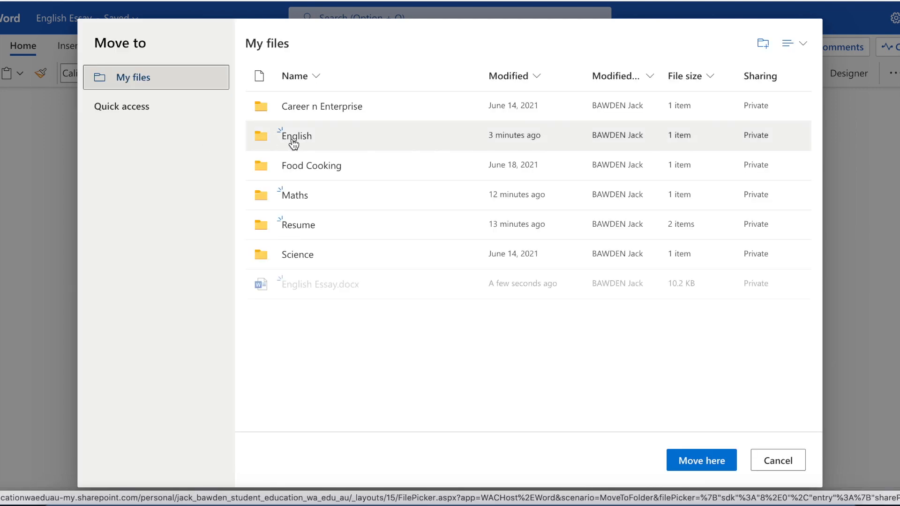
left_click(292, 141)
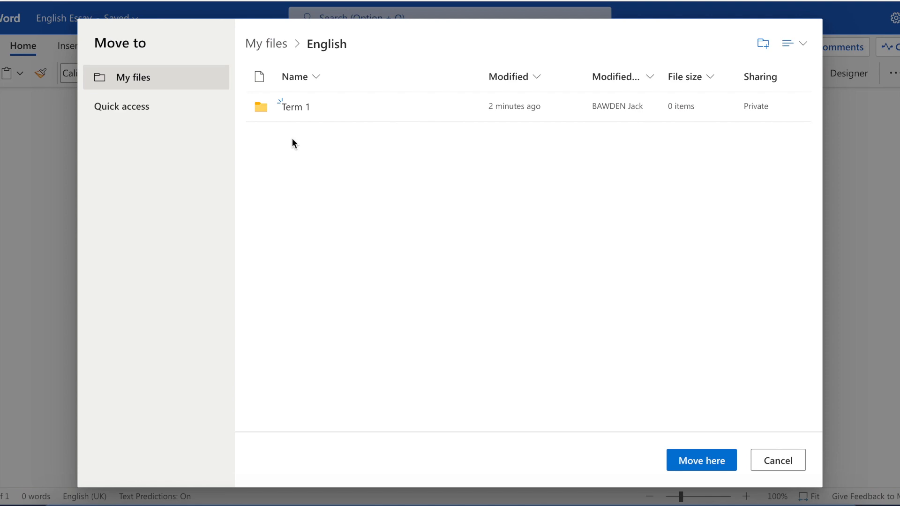
left_click(290, 108)
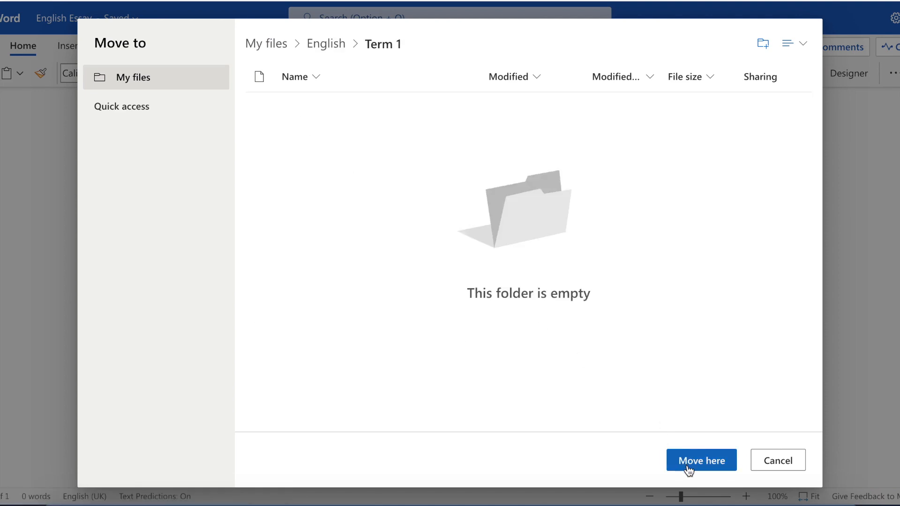
left_click(689, 462)
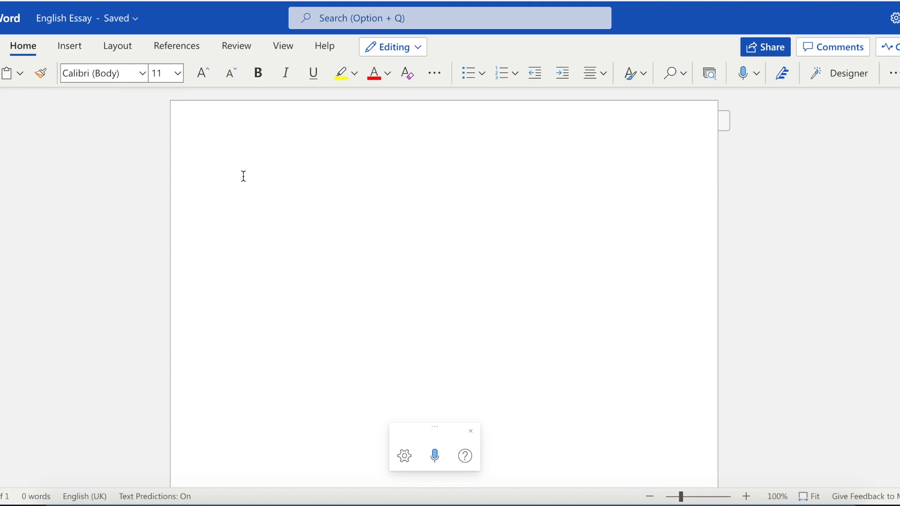
Write a tutorial heading with the teacher's name and, two lines below, "Place on SEQTA to help students.".
type("Mr Davies")
type("'s ")
type("Tutro")
key("BackSpace")
key("BackSpace")
type("orial")
key("Return")
key("Return")
type("Plac")
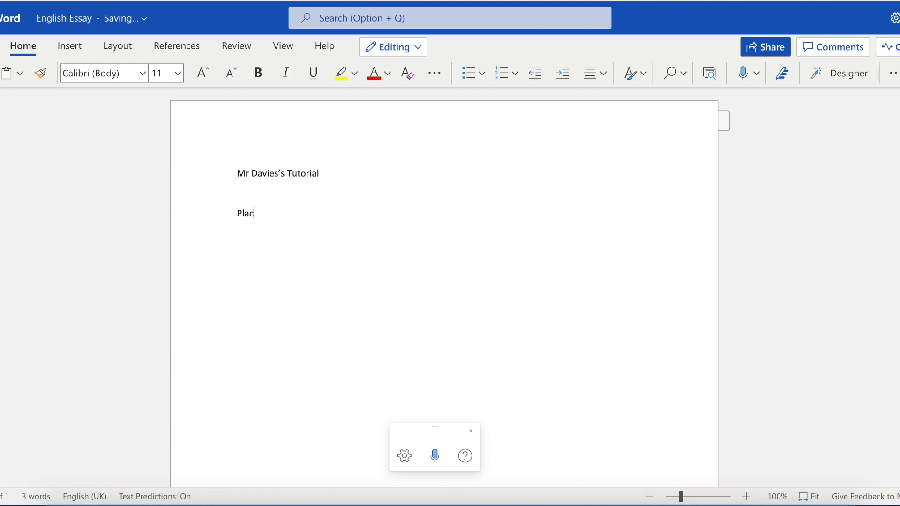
type("e on SEQTA to help stude")
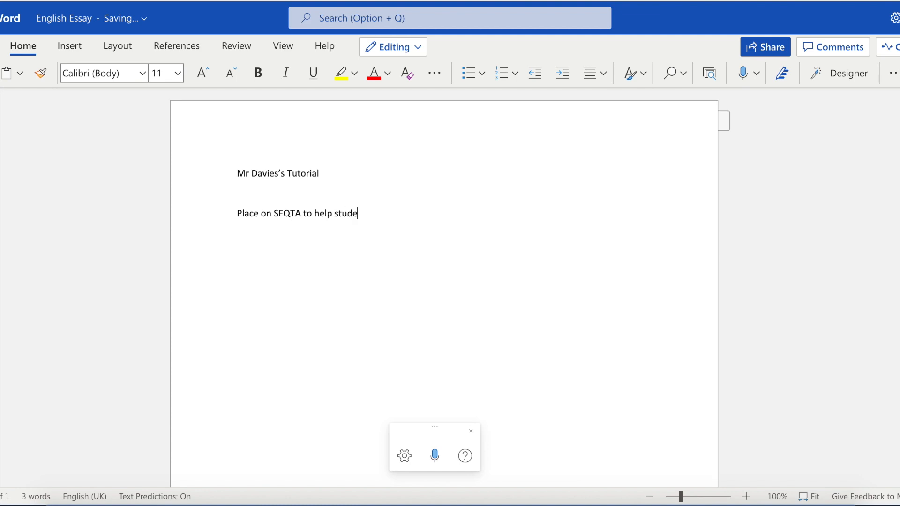
type("nts.")
Share the document with a link that works for specific people only, and apply the settings with editing not allowed.
left_click(753, 49)
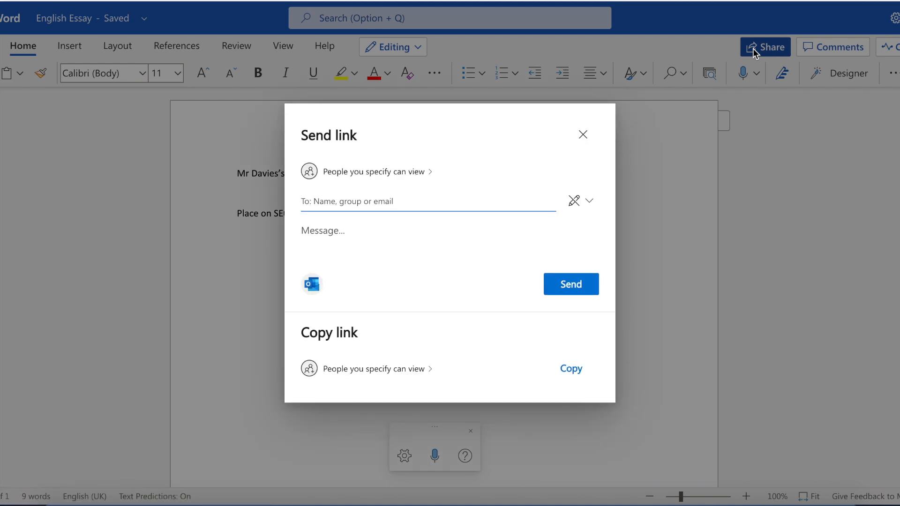
left_click(416, 174)
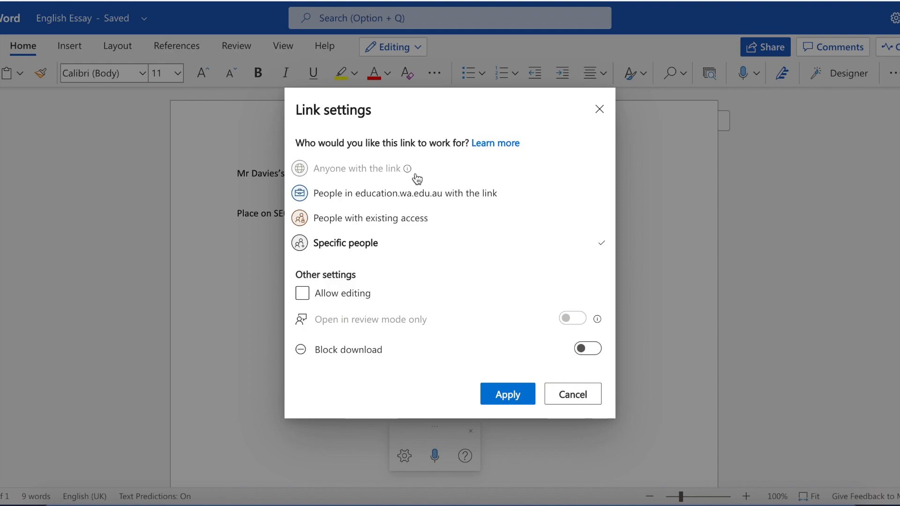
left_click(308, 297)
left_click(308, 297)
left_click(518, 395)
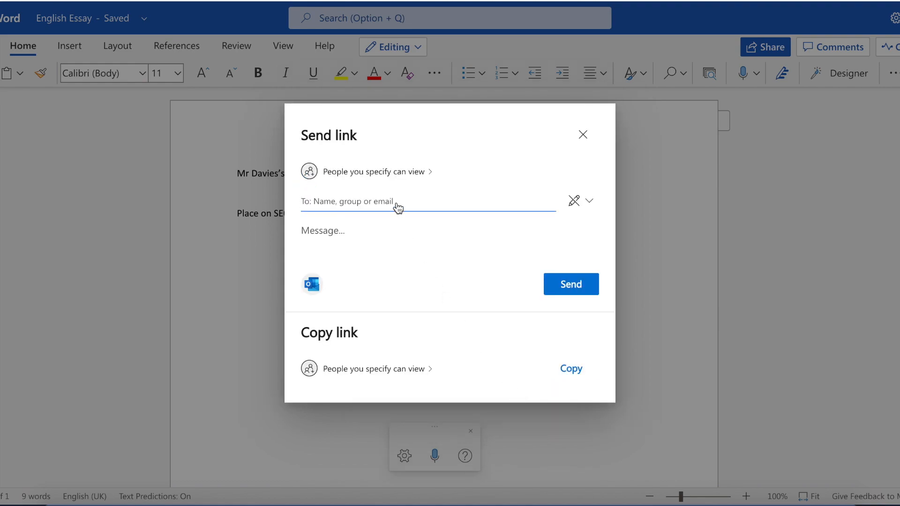
Add the teacher as the link's recipient and start the message with "Hi Sir," and "Here is my first draft.".
type("carad")
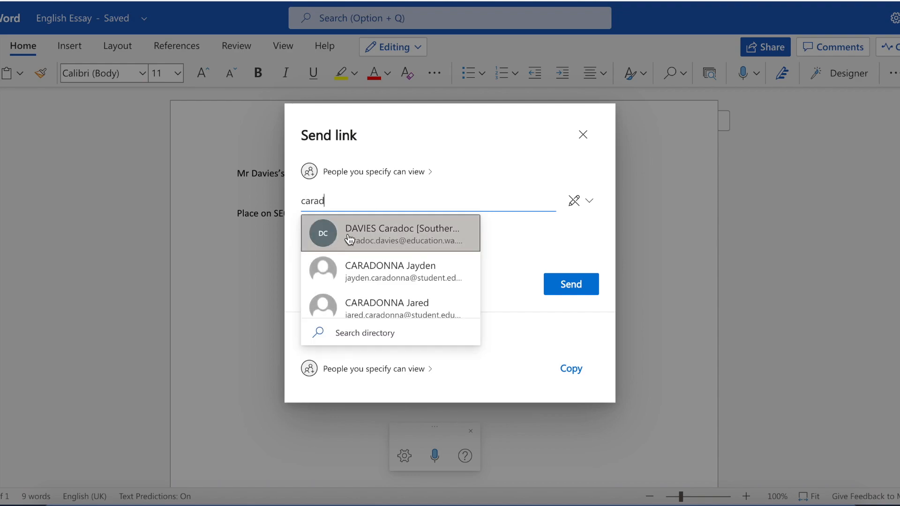
left_click(436, 238)
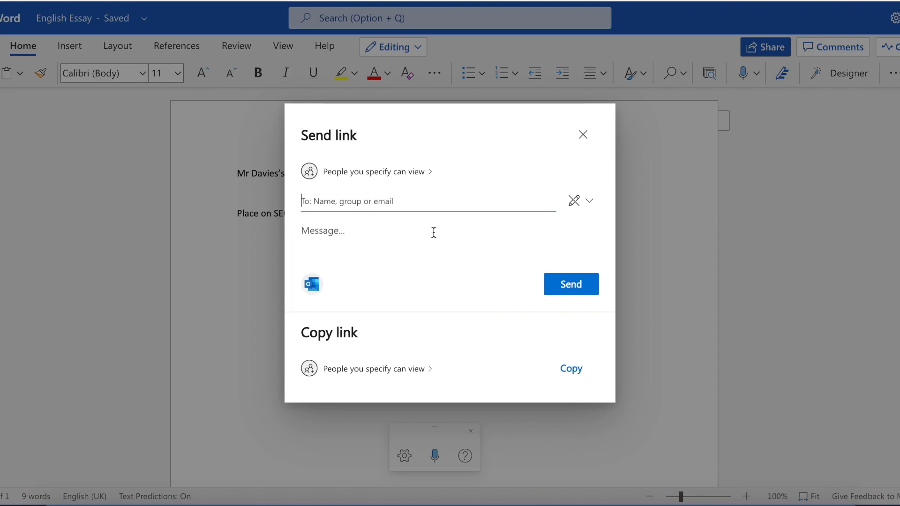
left_click(395, 239)
type("Hi Sir,")
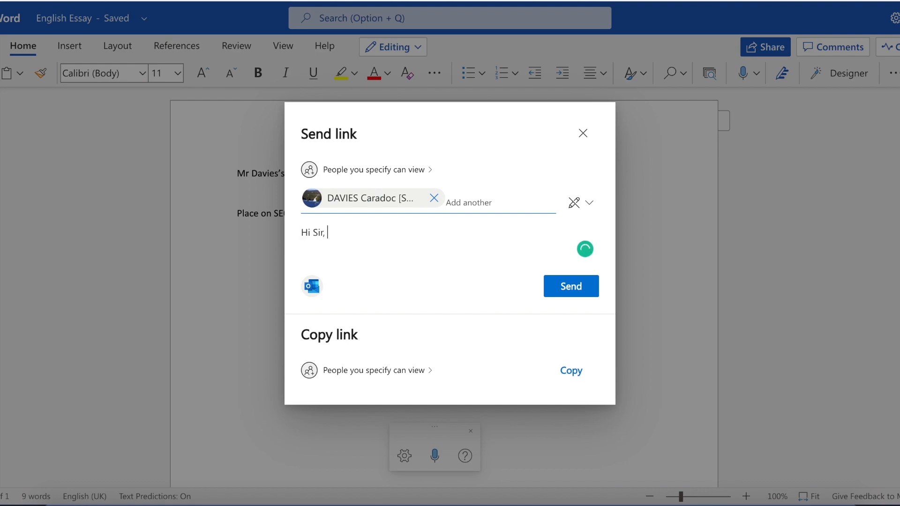
key("Return")
type("Here is my first draft.")
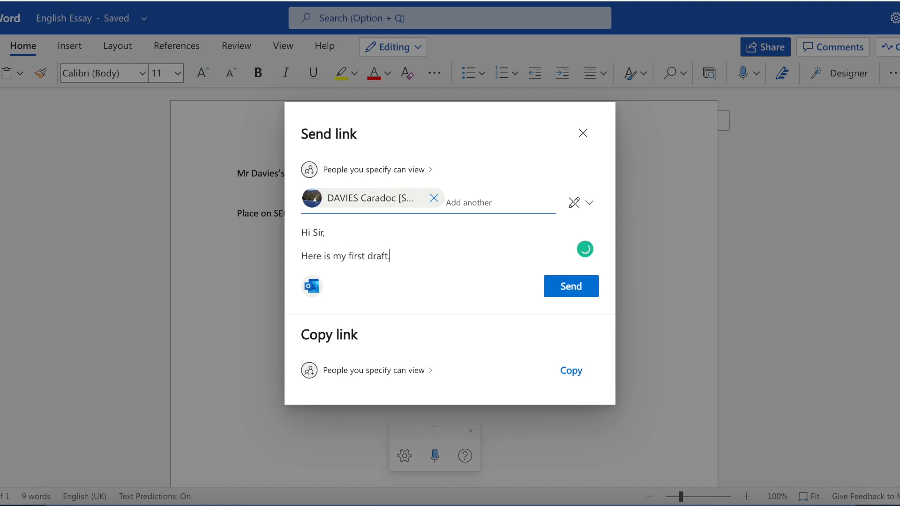
Close the message with "Regards" and "Student" on separate lines, send the link and dismiss the confirmation.
key("Return")
type("REgards")
key("BackSpace")
key("BackSpace")
key("BackSpace")
key("BackSpace")
key("BackSpace")
key("BackSpace")
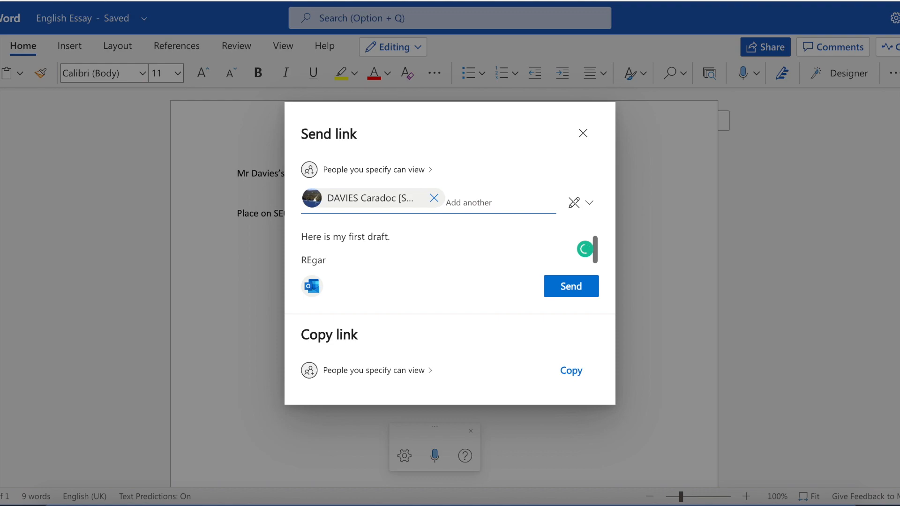
type("egards")
key("Return")
type("J")
key("BackSpace")
type("Student")
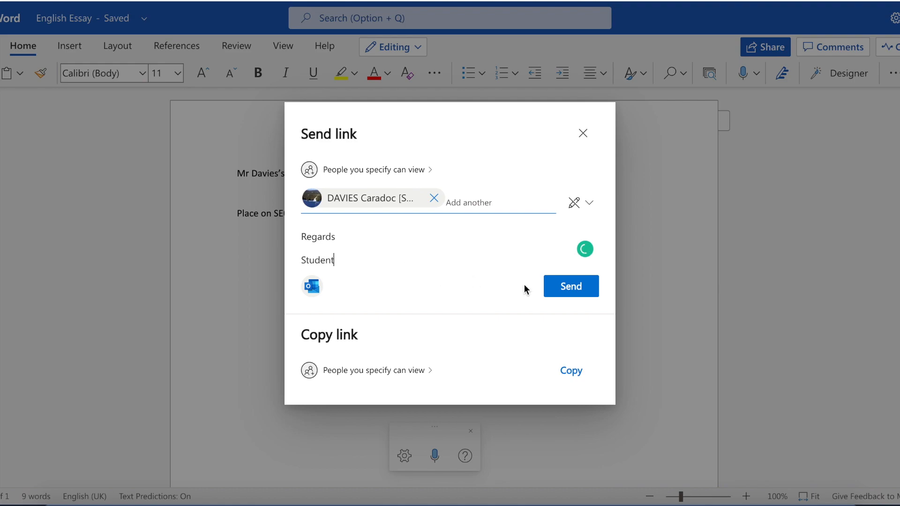
left_click(551, 286)
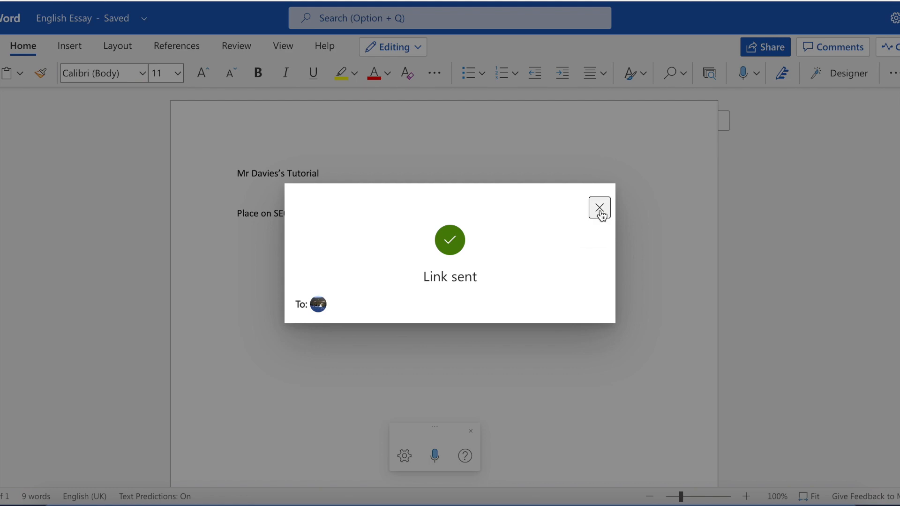
left_click(599, 208)
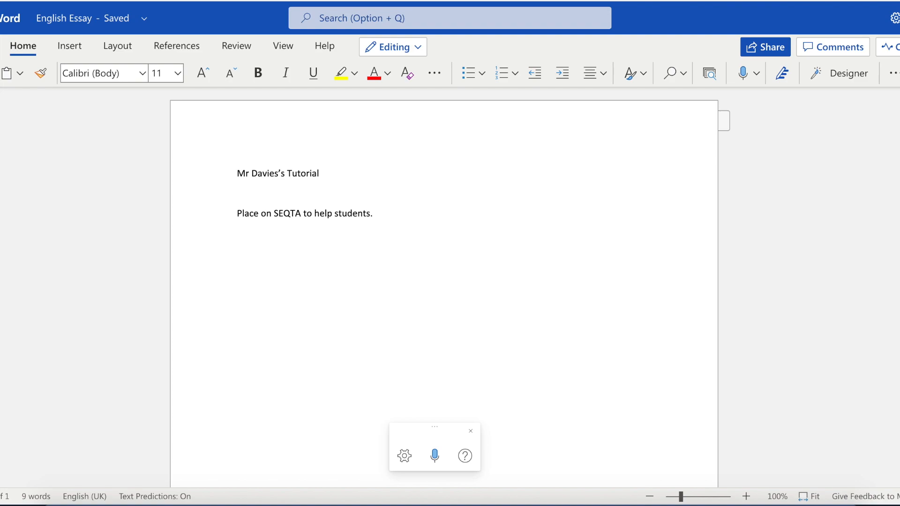
Look over the document's Save as options, including downloading a copy, and return to the document.
left_click(0, 46)
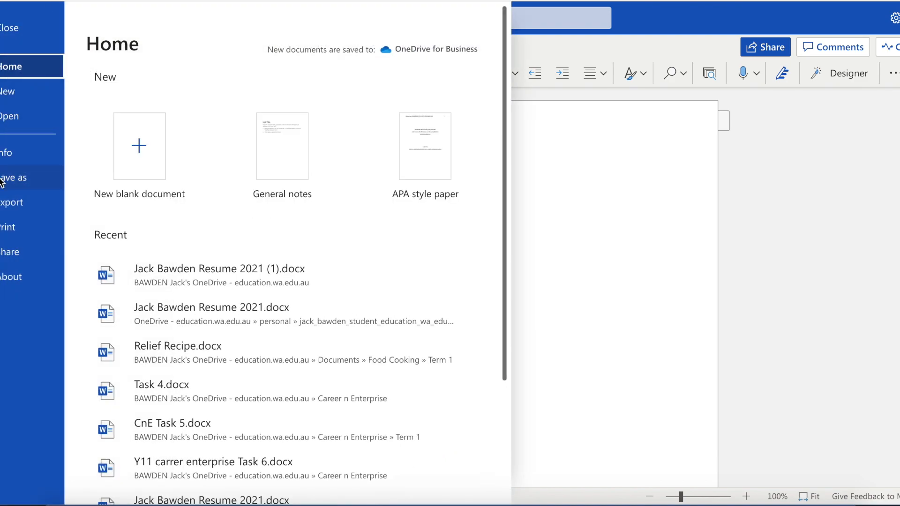
left_click(2, 181)
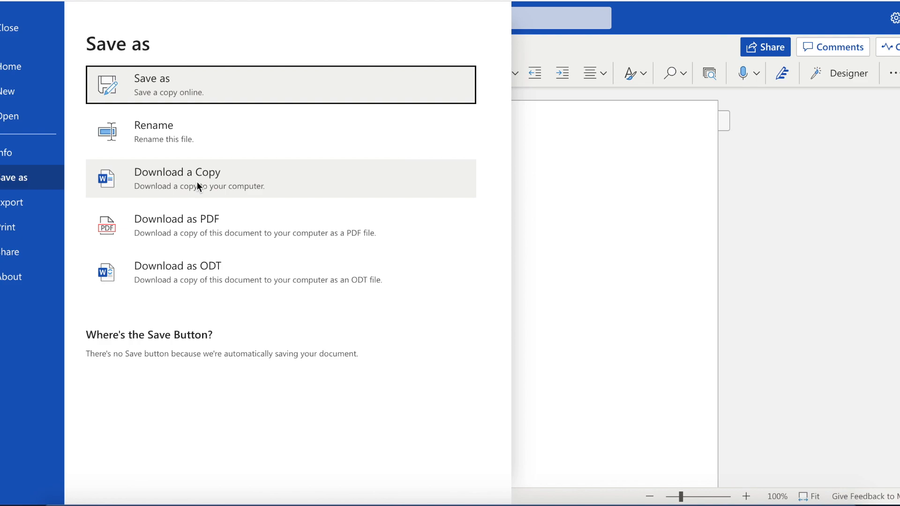
left_click(635, 142)
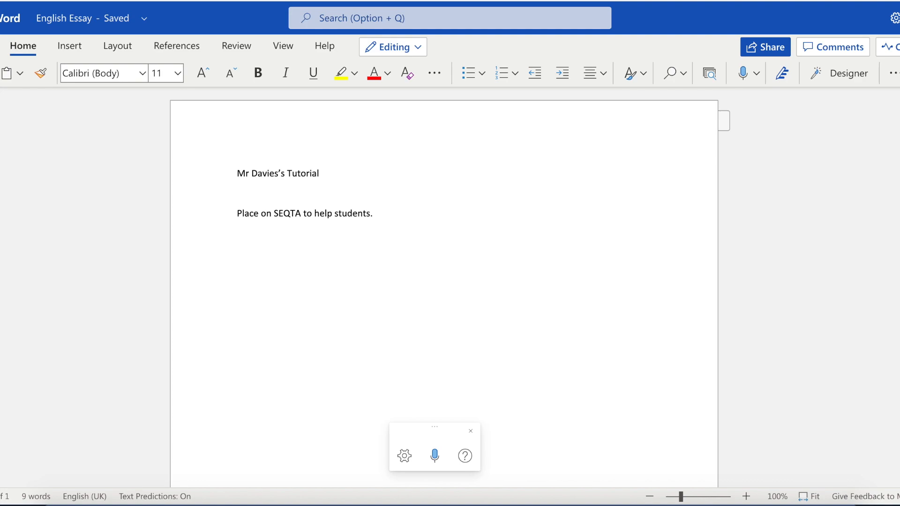
Switch to OneDrive in a new browser tab and open English Essay.docx from the English folder's Term 1 subfolder.
left_click(1, 18)
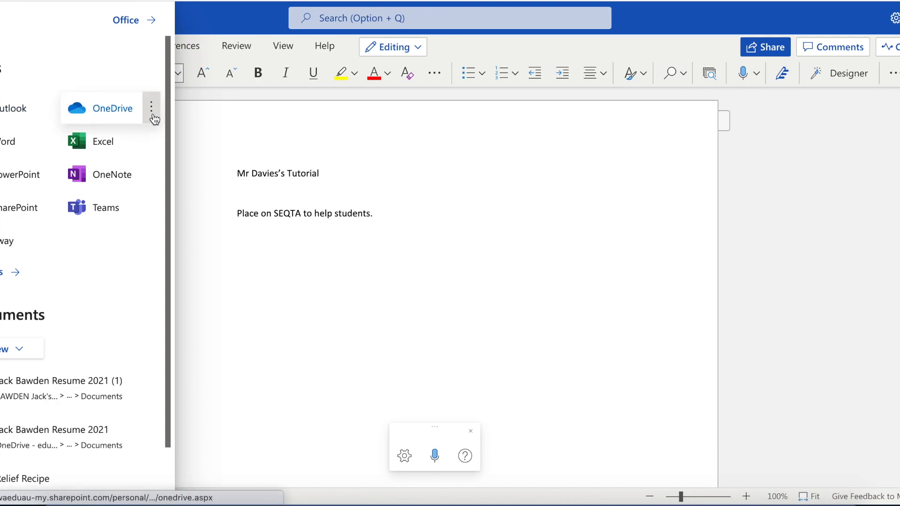
left_click(151, 108)
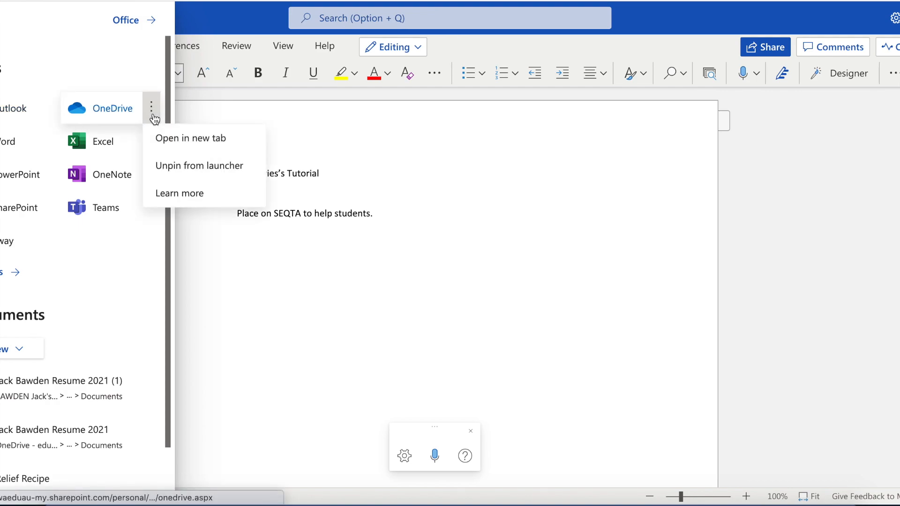
left_click(162, 138)
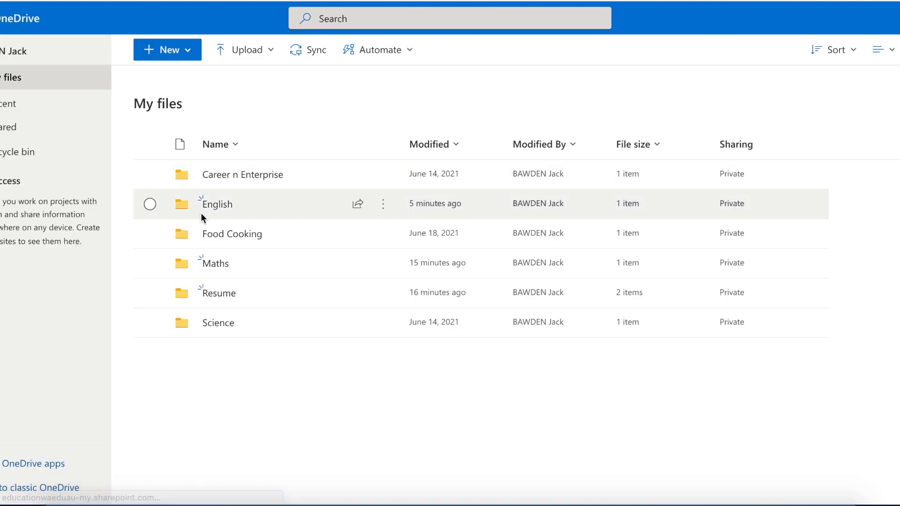
left_click(212, 206)
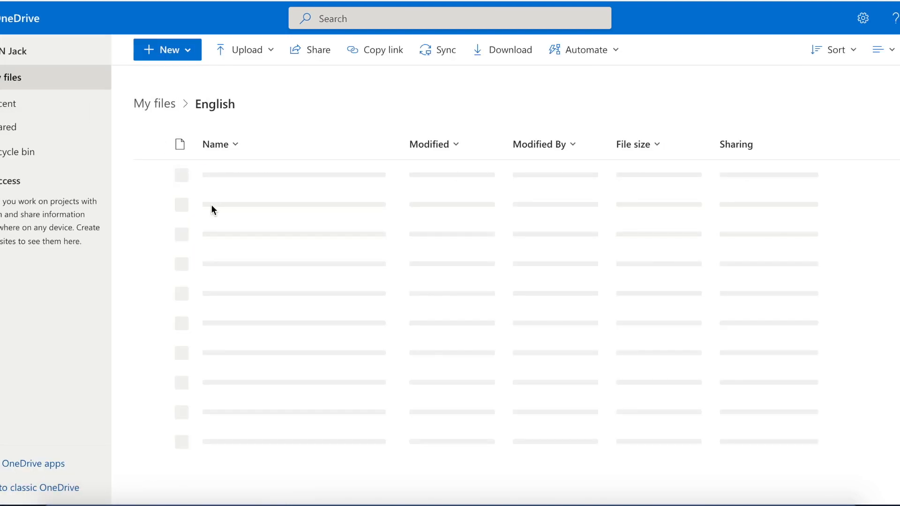
left_click(223, 179)
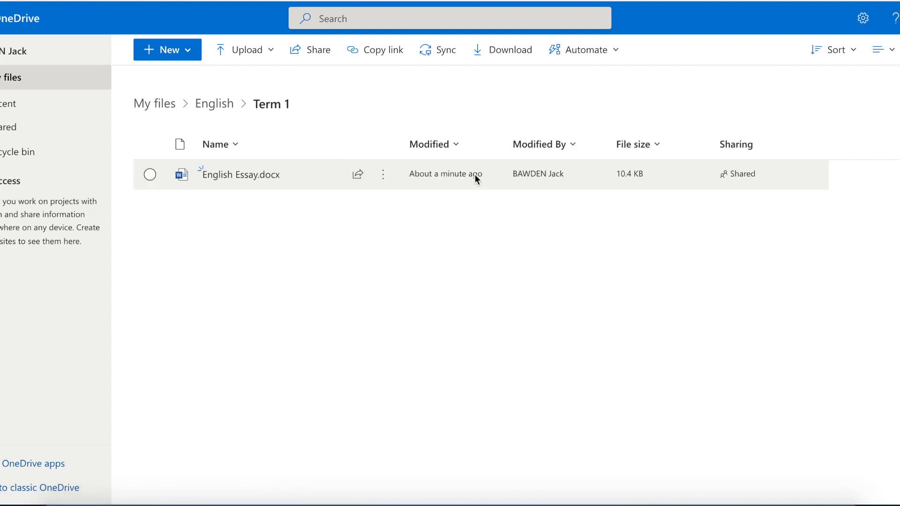
mouse_move(237, 177)
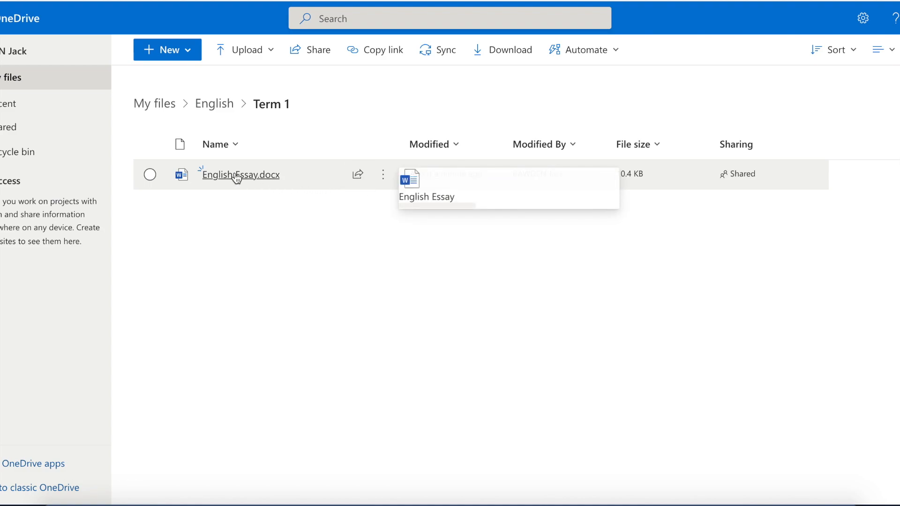
left_click(236, 177)
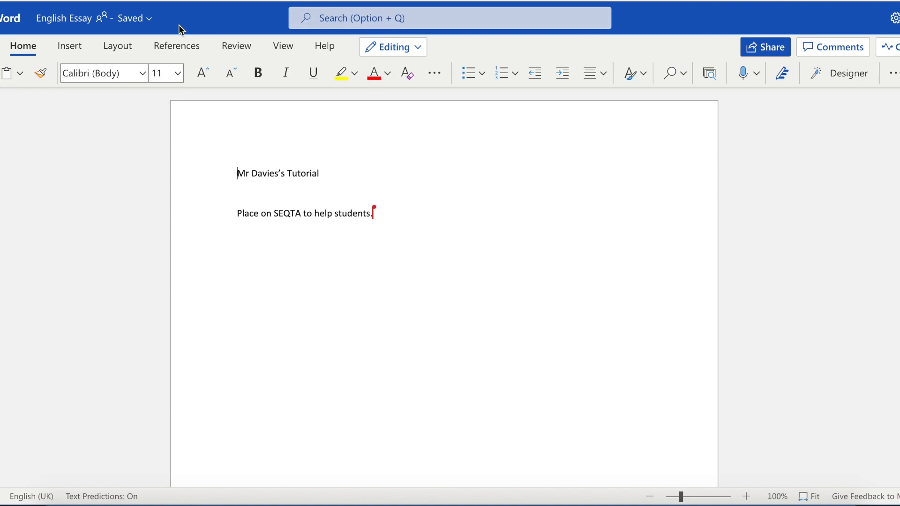
Switch to PowerPoint in a new browser tab and create a blank presentation.
left_click(1, 18)
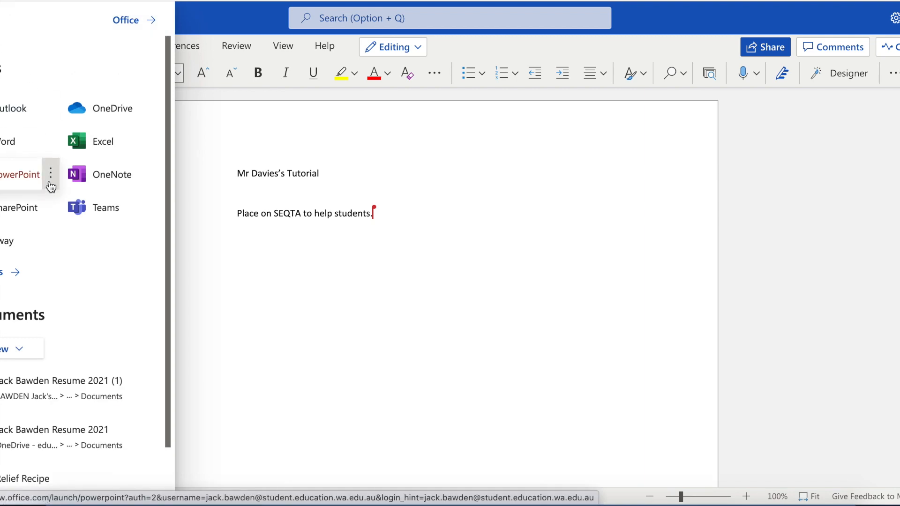
left_click(50, 185)
left_click(73, 205)
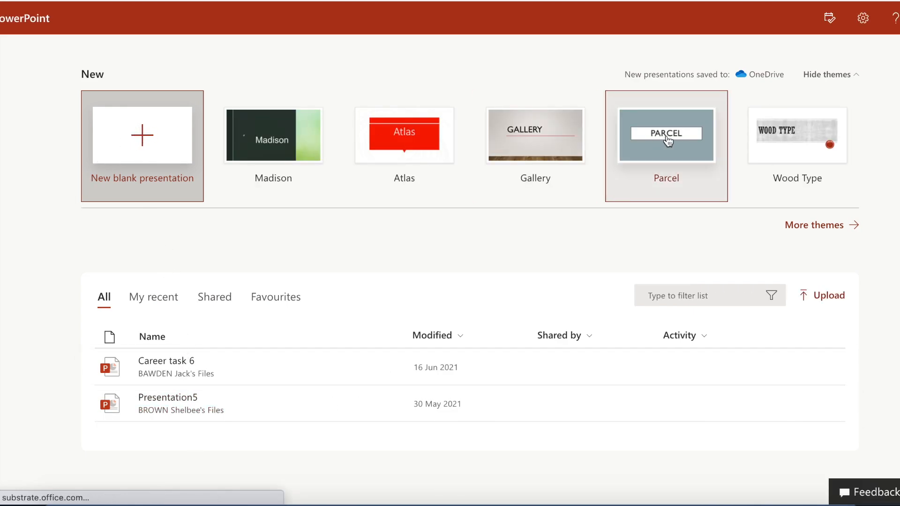
left_click(136, 135)
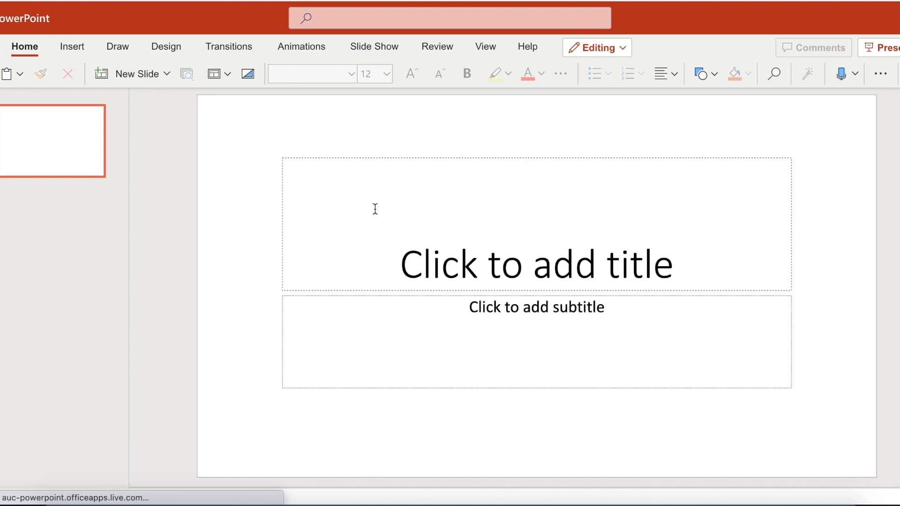
Rename the presentation as Name, look over the OneDrive folders it can be moved to, and cancel the move.
left_click(102, 19)
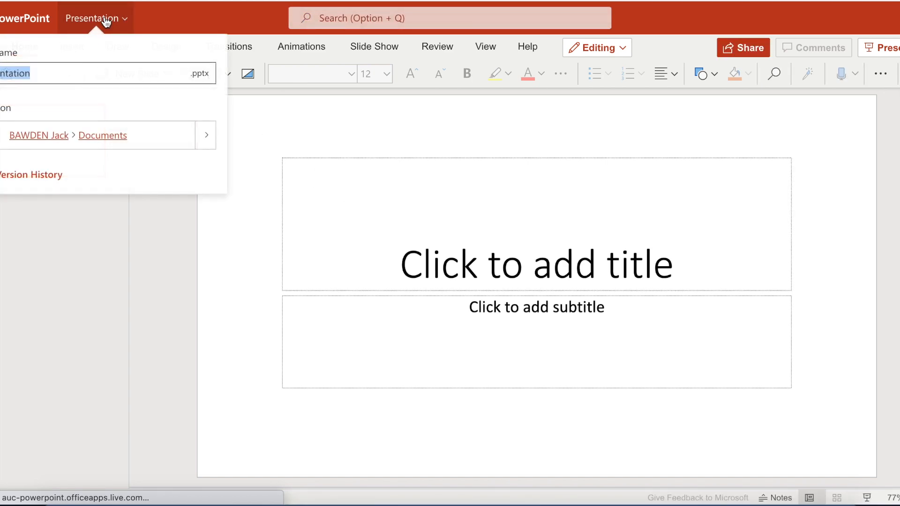
key("BackSpace")
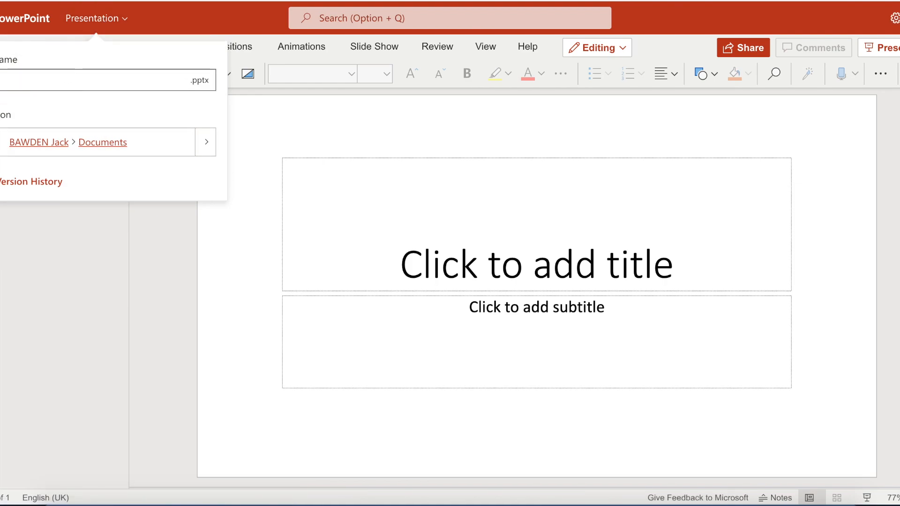
type("Name")
left_click(225, 142)
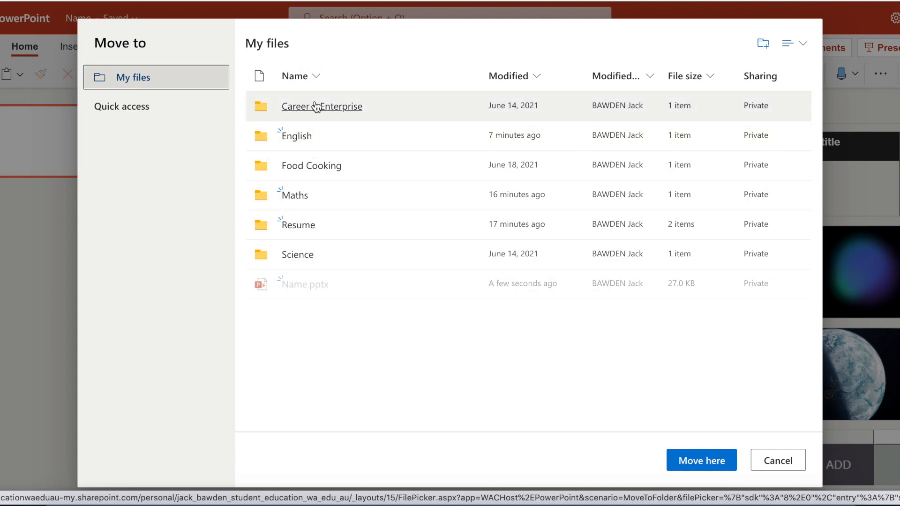
left_click(765, 466)
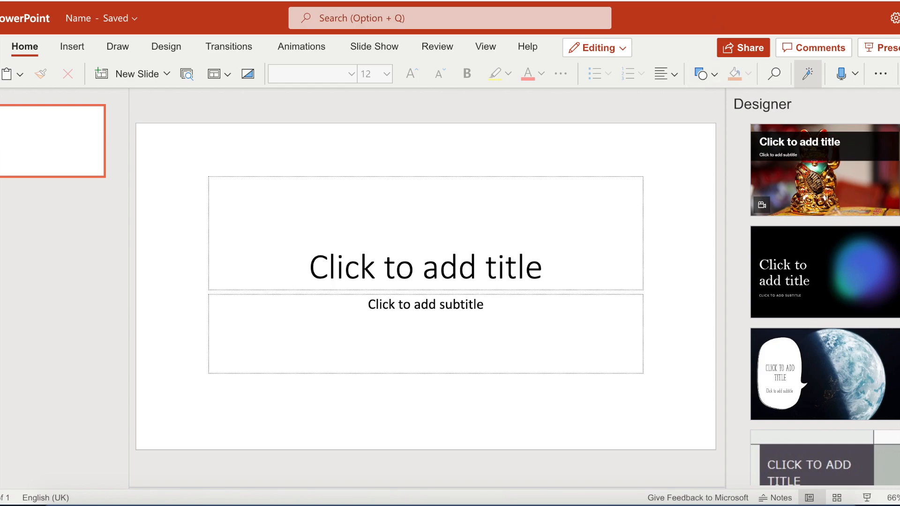
left_click(393, 216)
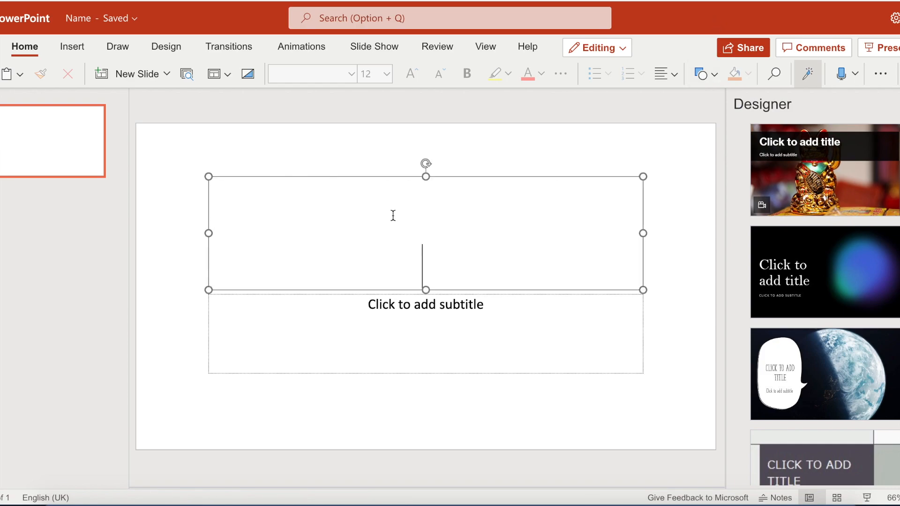
type("H")
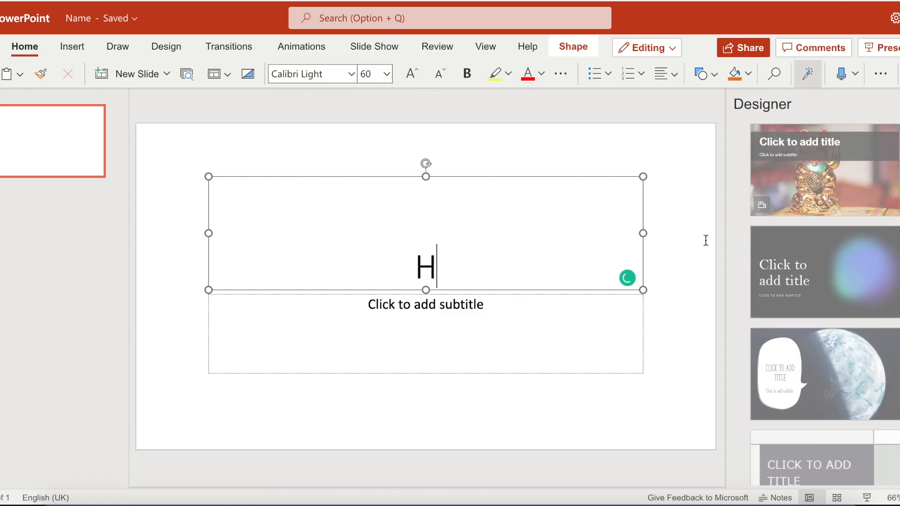
key("BackSpace")
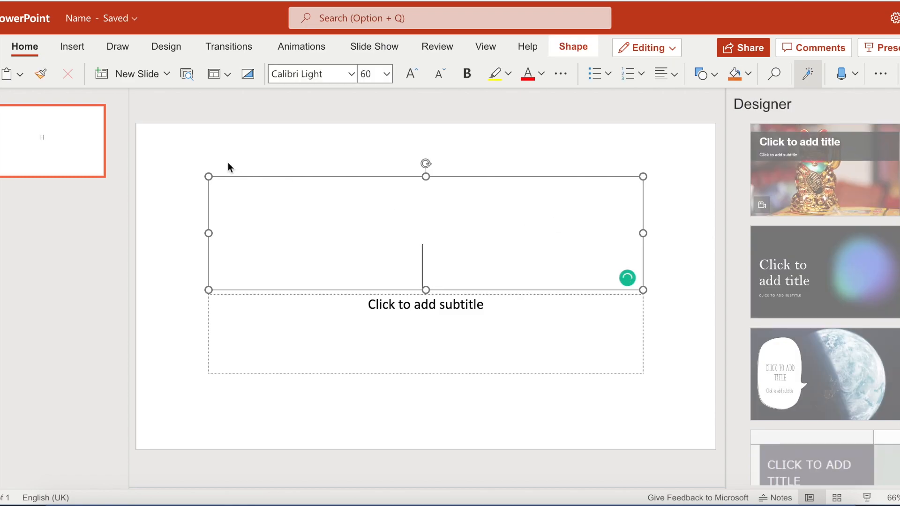
Add a new slide with title and content placeholders after the title slide.
left_click(128, 77)
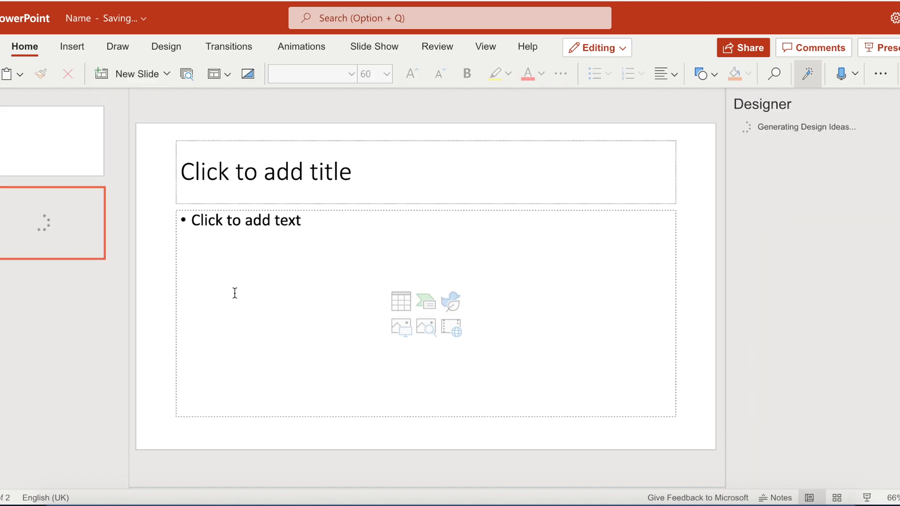